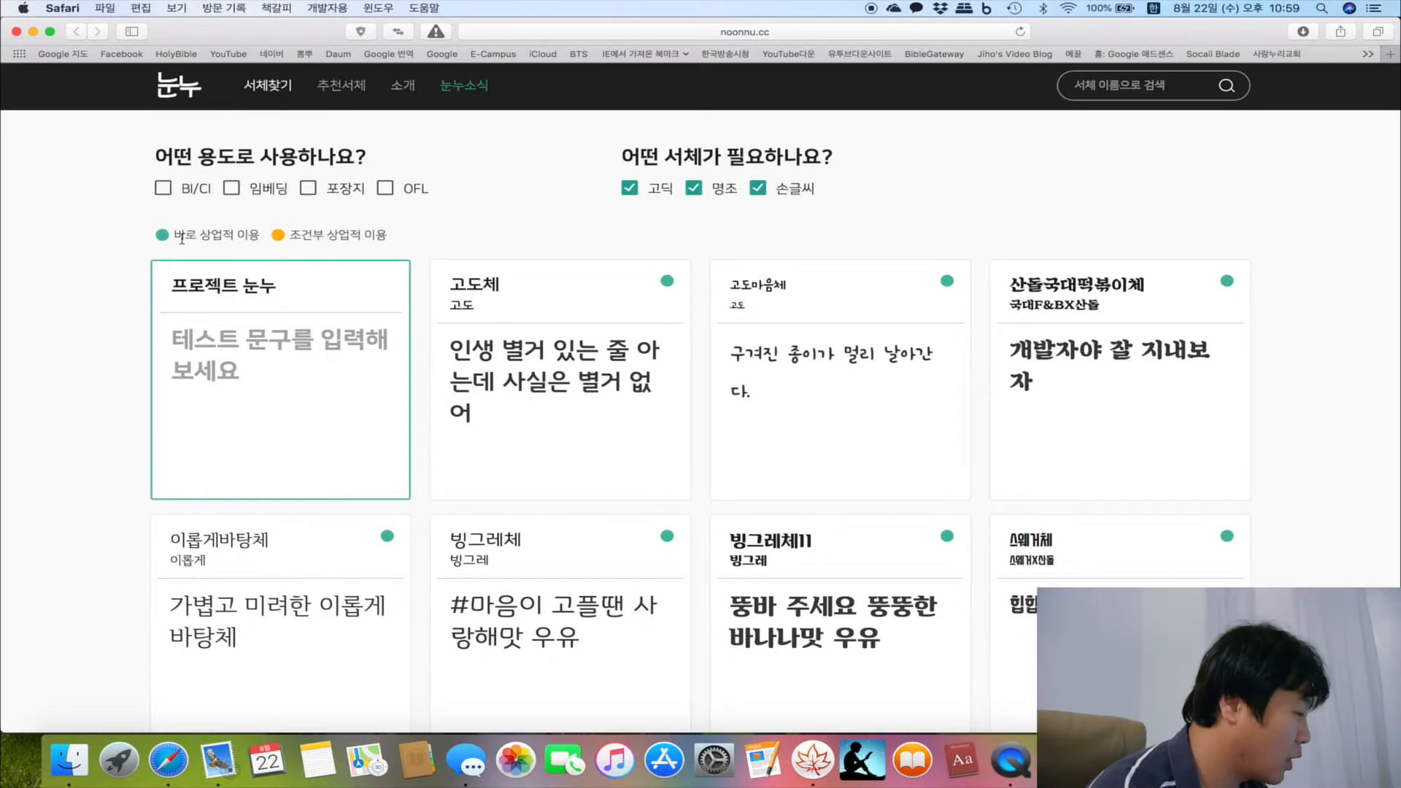
# - Review the legend entries for immediate commercial use (바로 상업적 이용) and conditional commercial use (조건부 상업적 이용)
pyautogui.scroll(-1, 593, 264)
pyautogui.scroll(1, 673, 236)
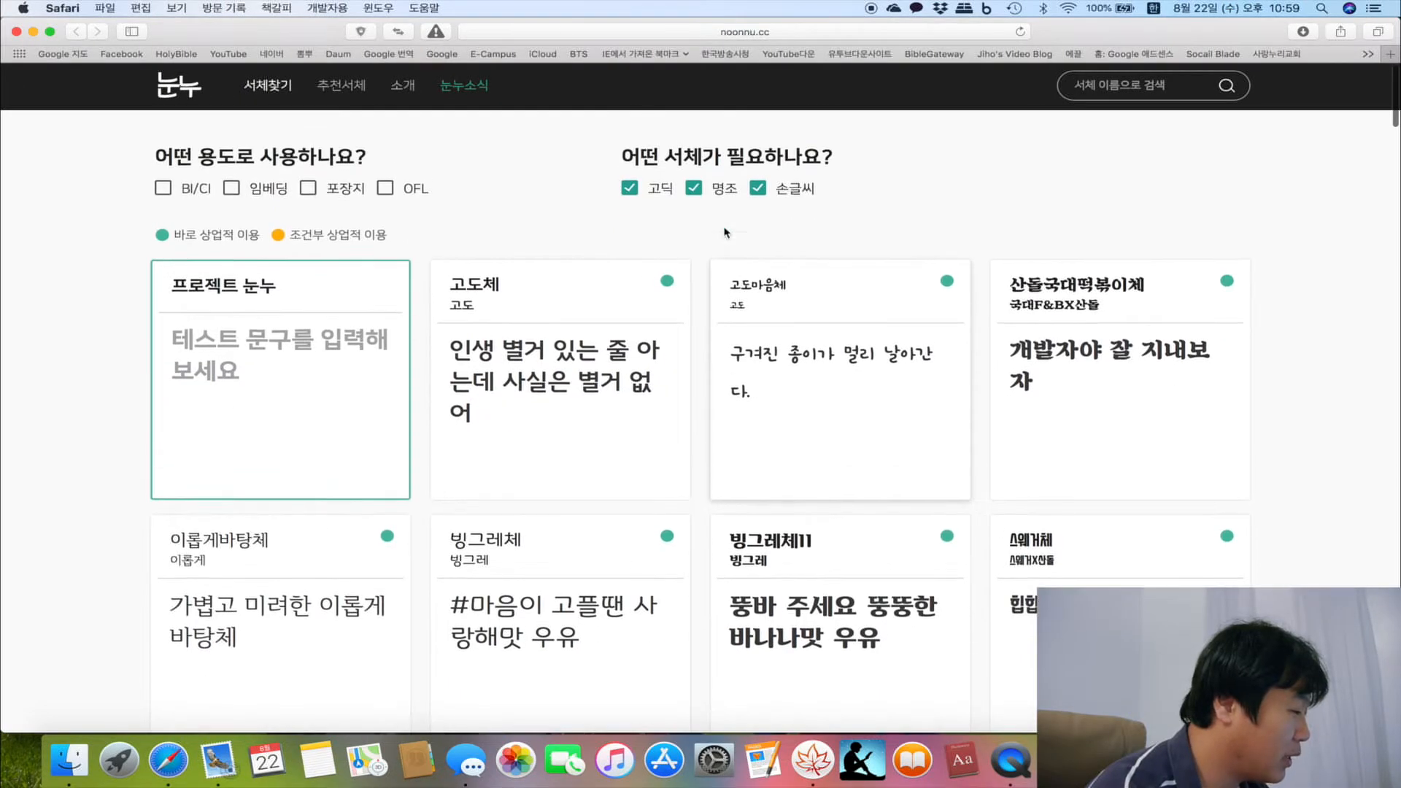
pyautogui.moveTo(173, 235); pyautogui.dragTo(263, 237)
pyautogui.click(263, 237)
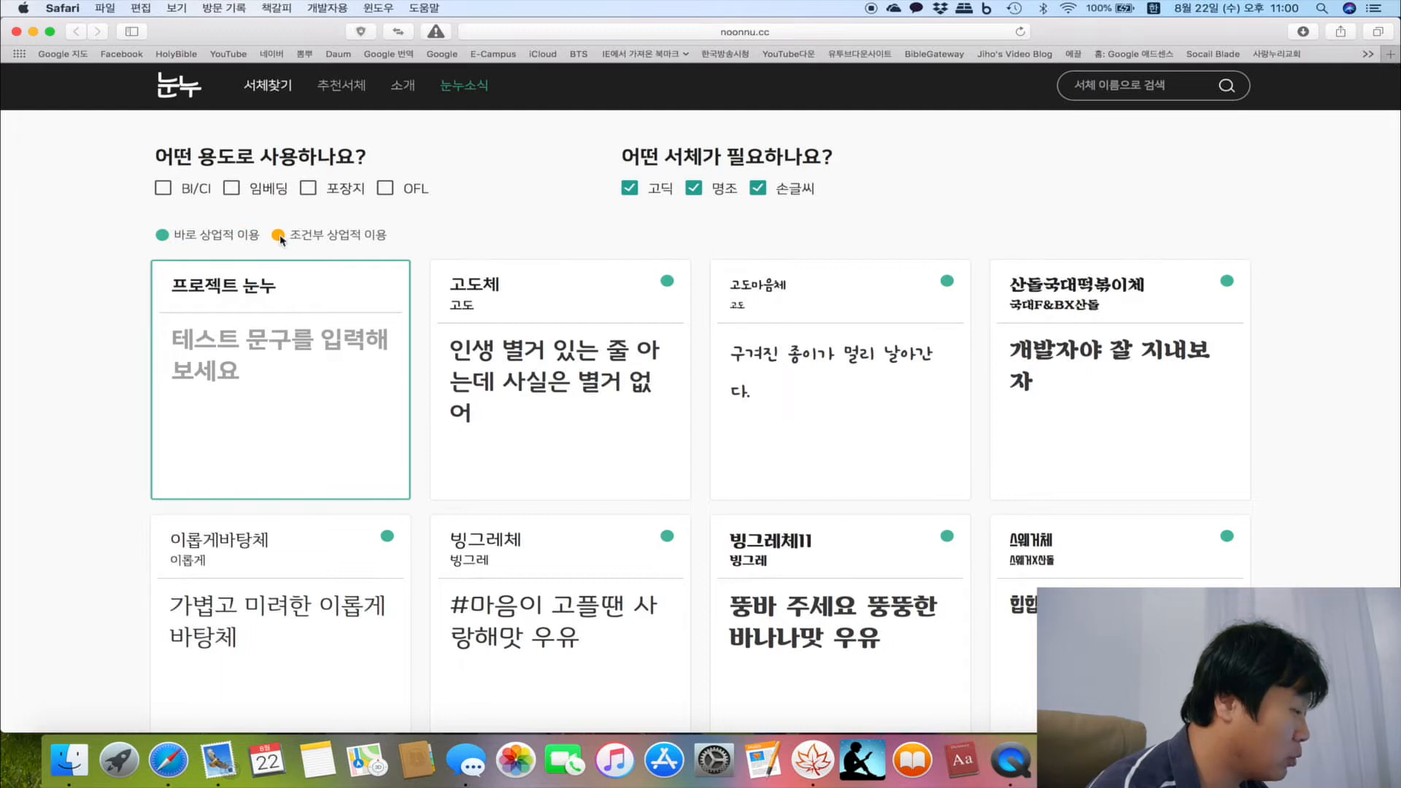
pyautogui.moveTo(290, 237); pyautogui.dragTo(386, 234)
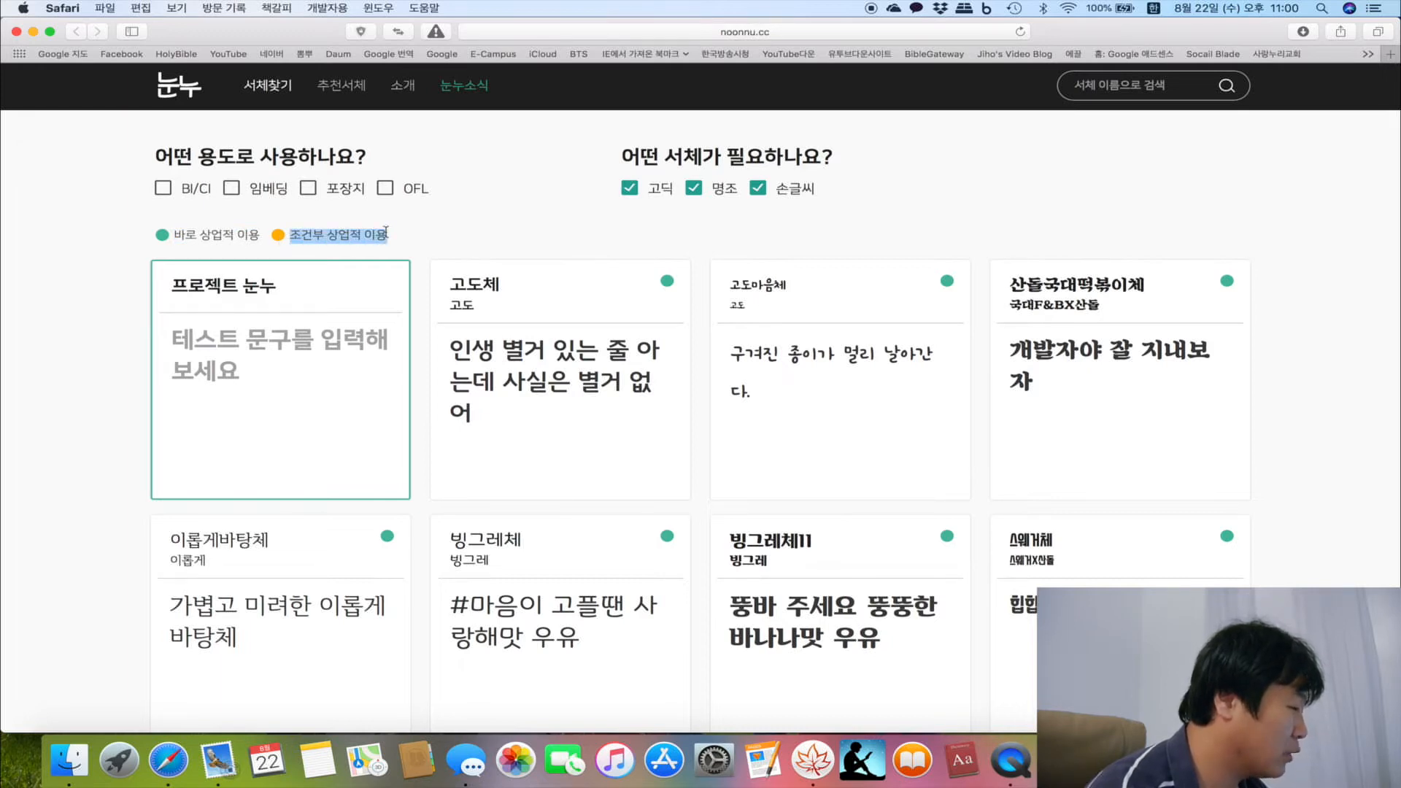
pyautogui.click(386, 231)
# - Enter a test phrase made of 안녕하세요 and a self-introduction by name, and compare how the listed fonts render it
pyautogui.click(314, 390)
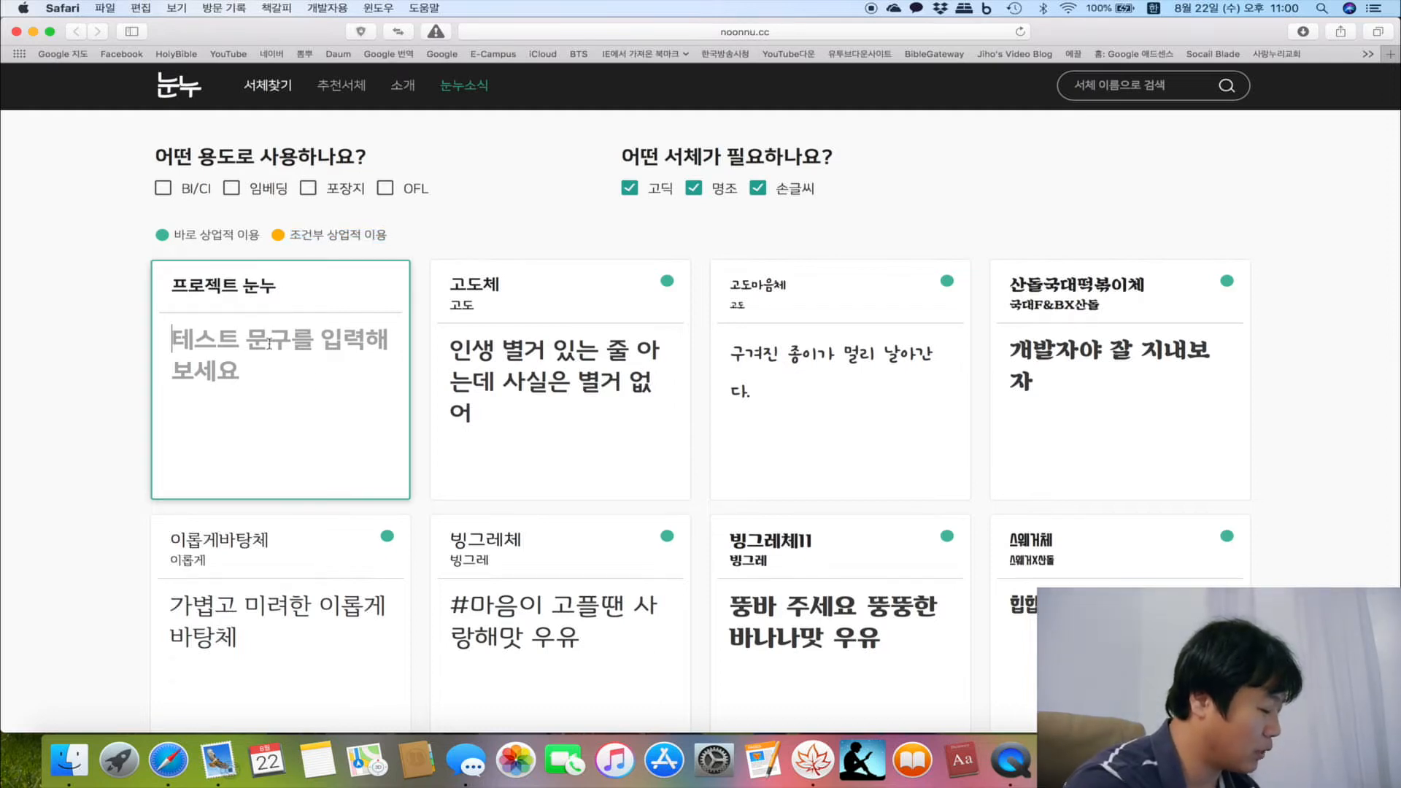
pyautogui.write('안녕하세요. ㅇ')
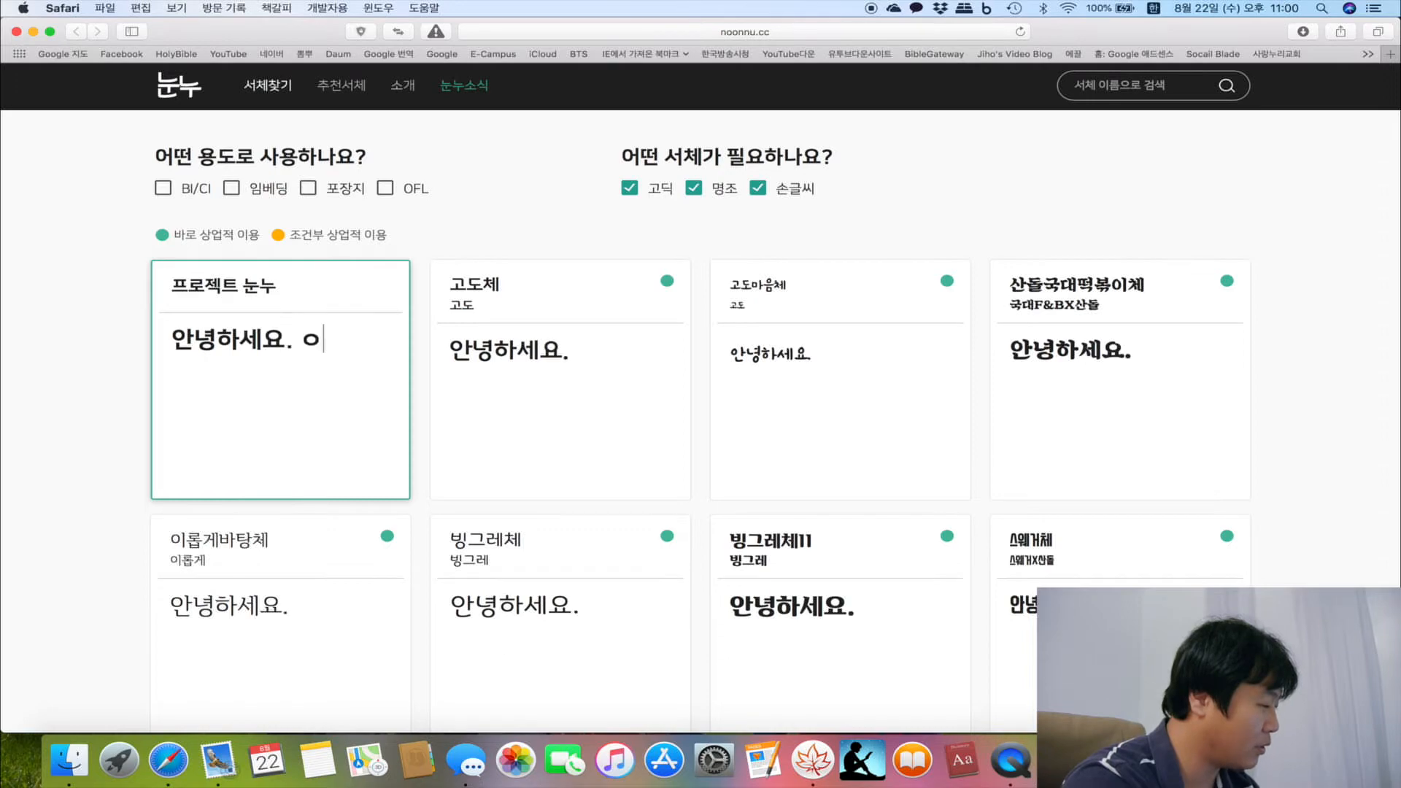
pyautogui.press('BackSpace')
pyautogui.write('이지호입니다.')
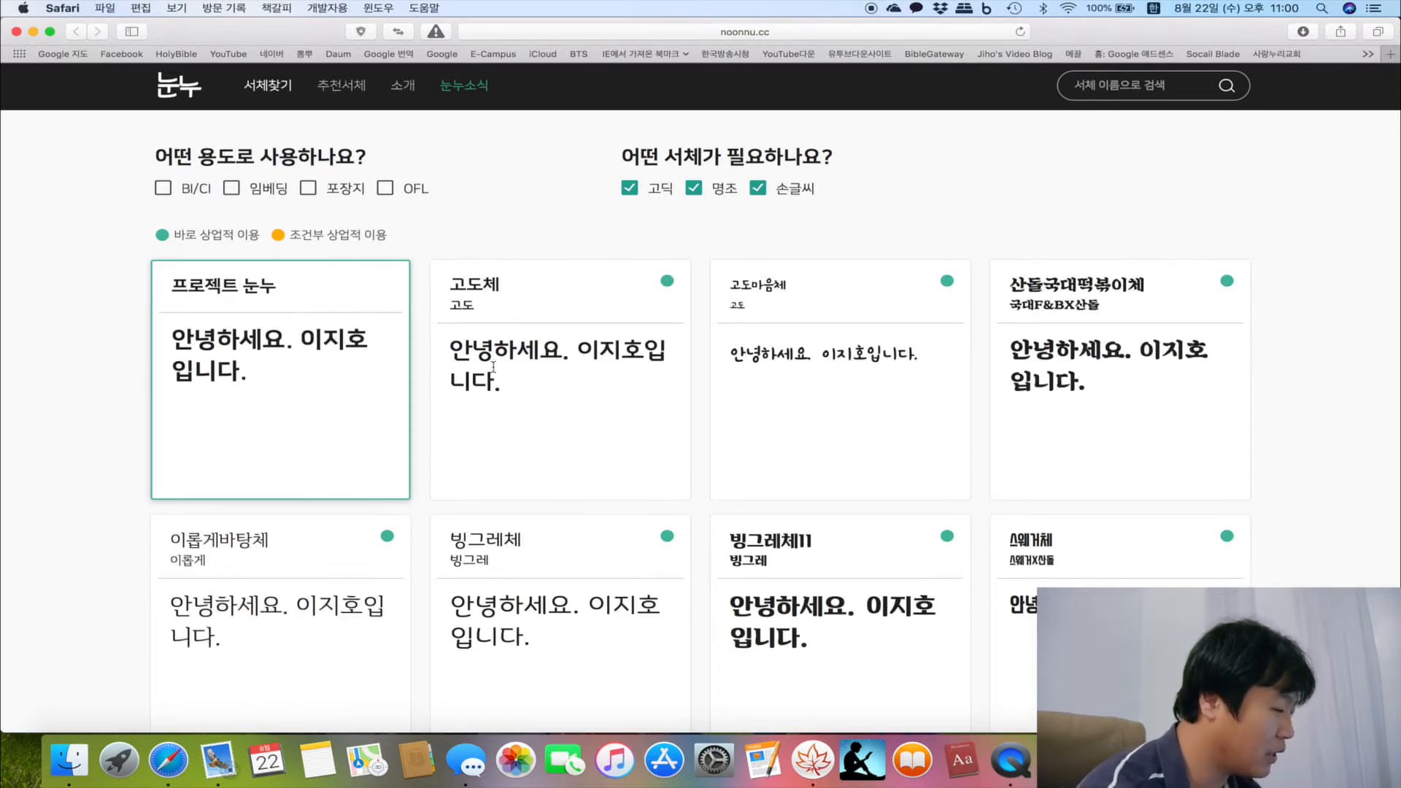
pyautogui.scroll(-10, 815, 397)
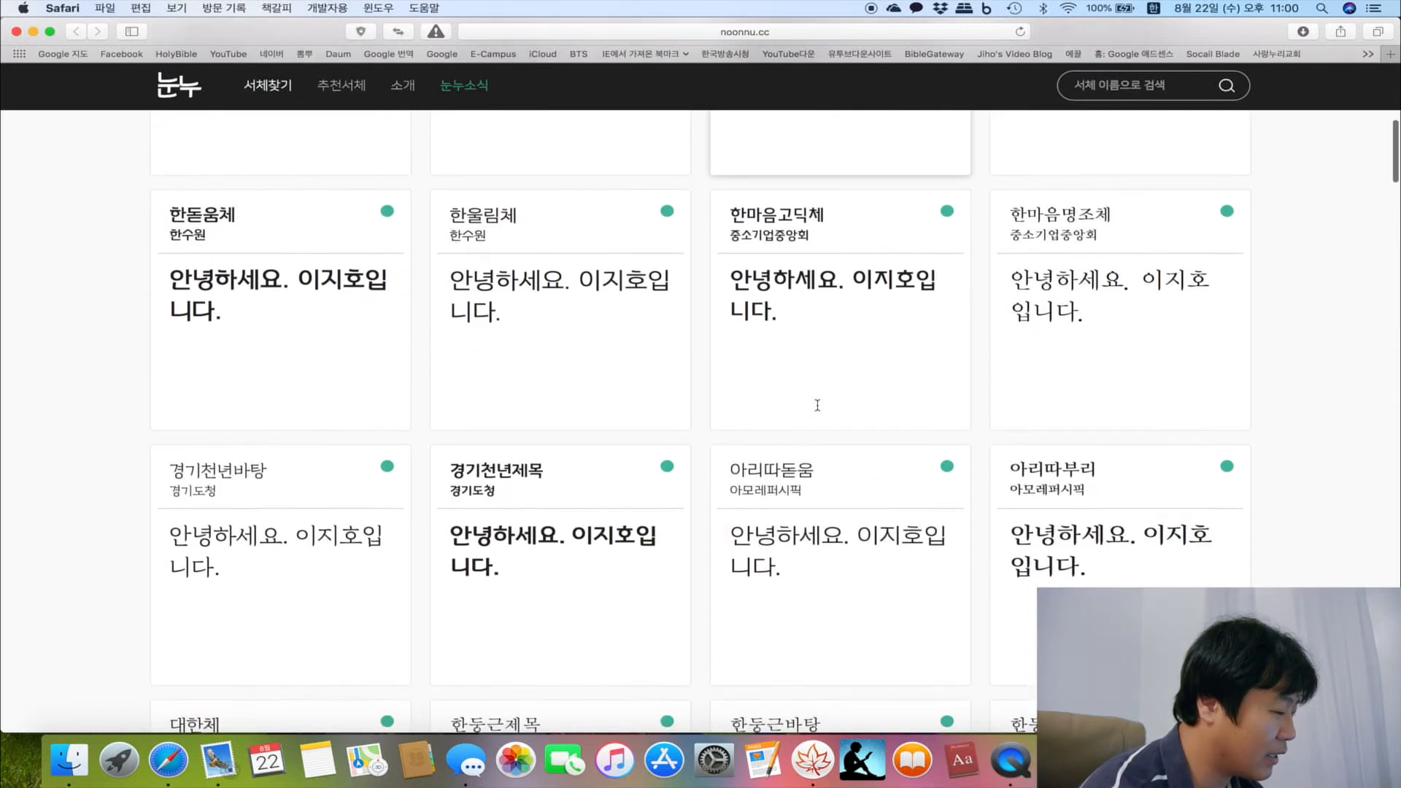
pyautogui.scroll(-5, 817, 404)
pyautogui.scroll(15, 817, 404)
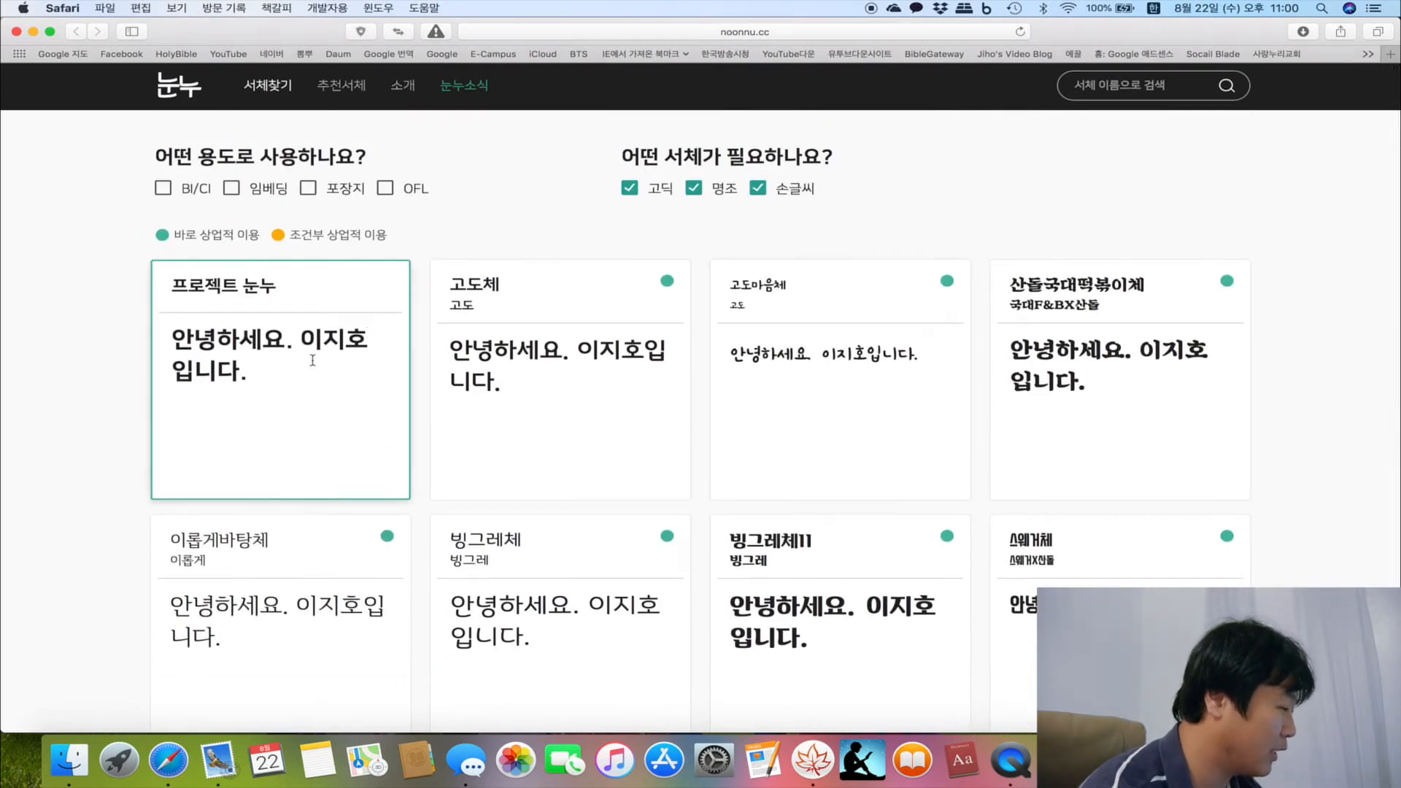
pyautogui.moveTo(312, 360); pyautogui.dragTo(140, 317)
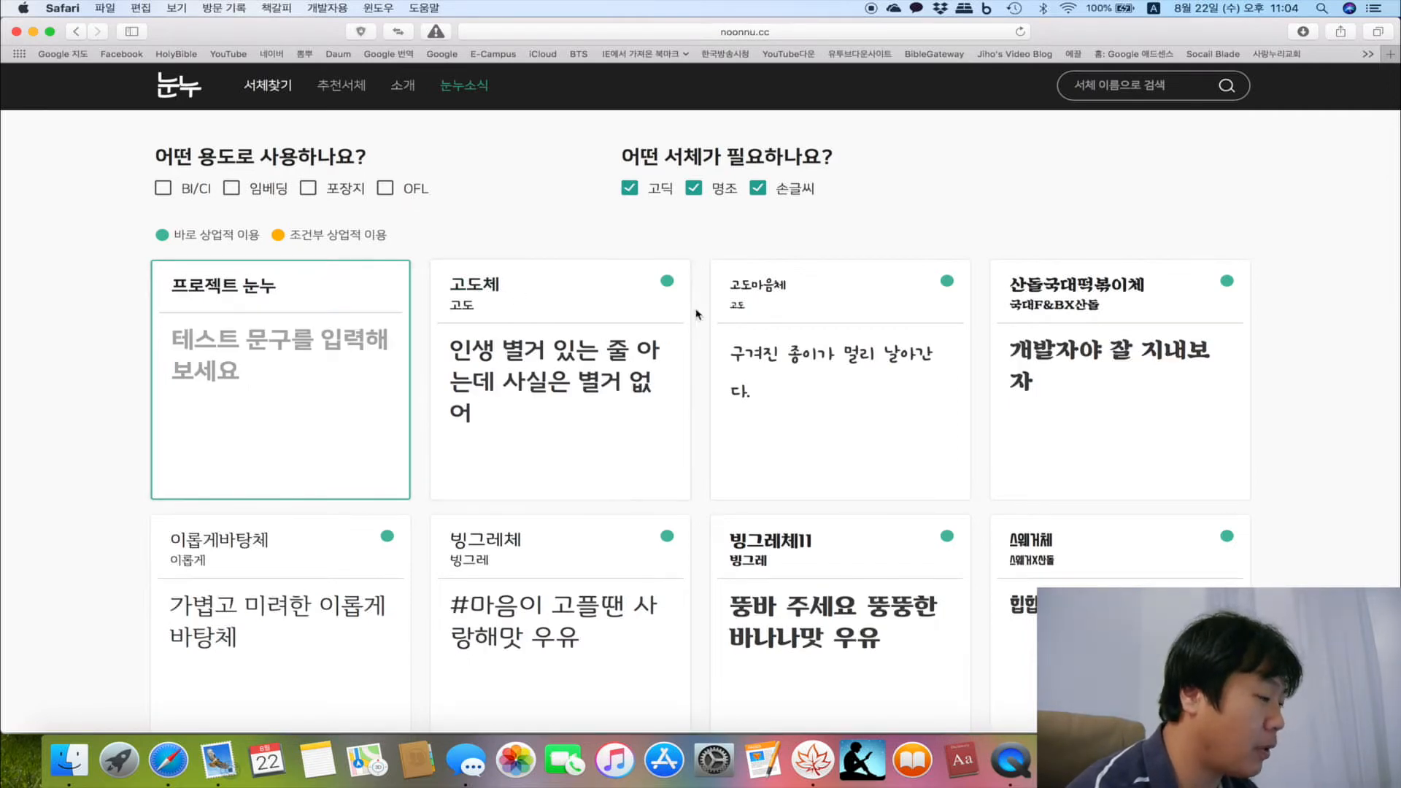
# - Open the 고도마음체 font's details, visit its download page on the maker's site, and return to the details
pyautogui.click(761, 293)
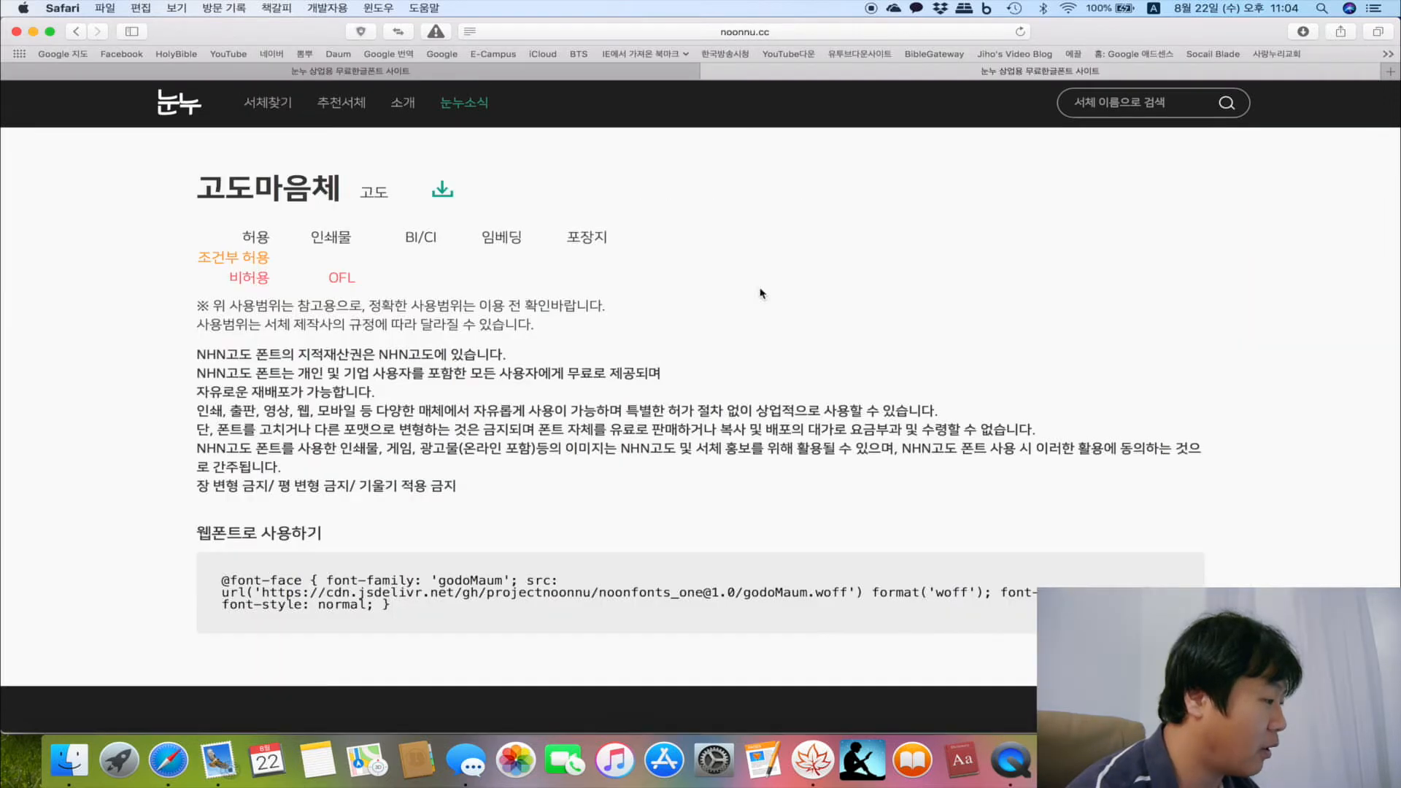
pyautogui.click(441, 197)
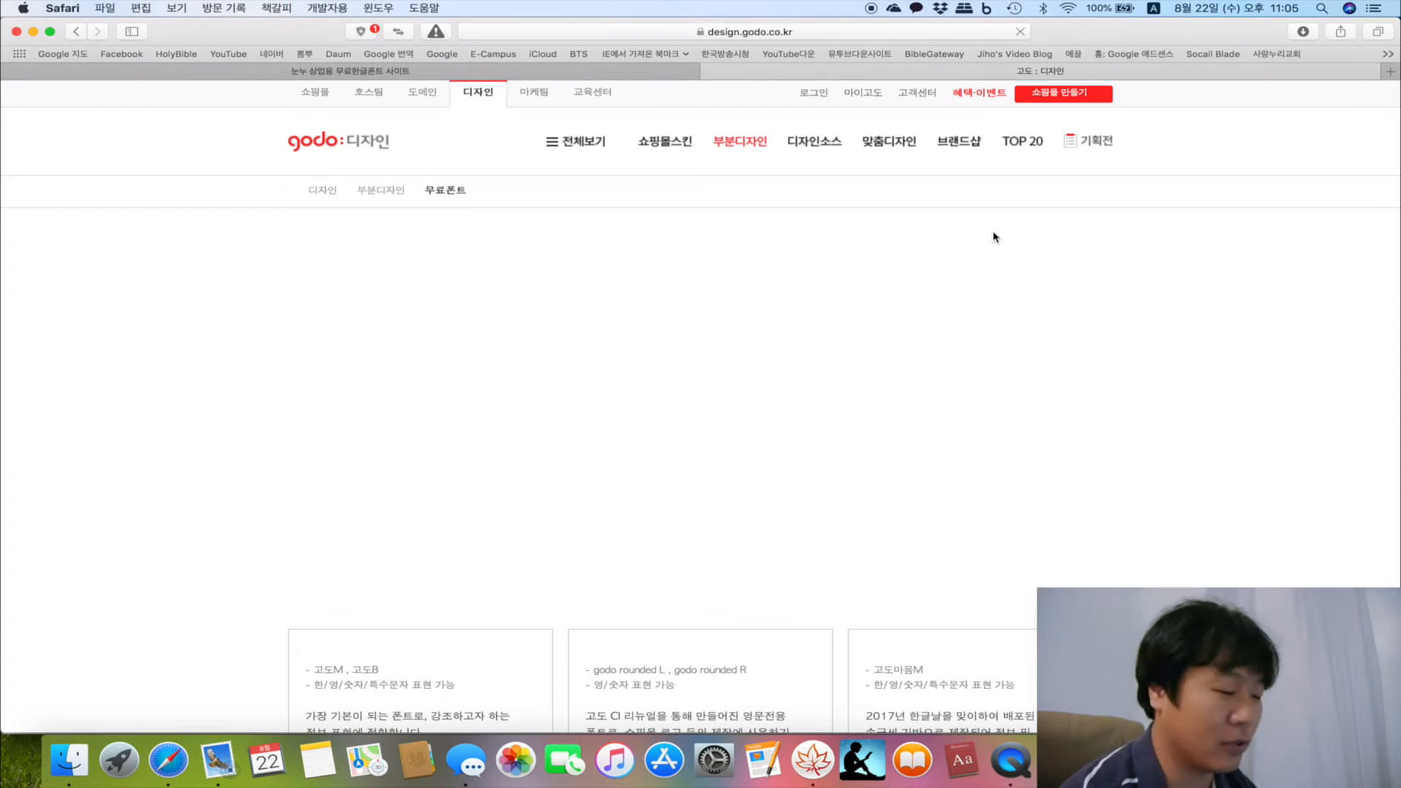
pyautogui.press('super+bracketleft')
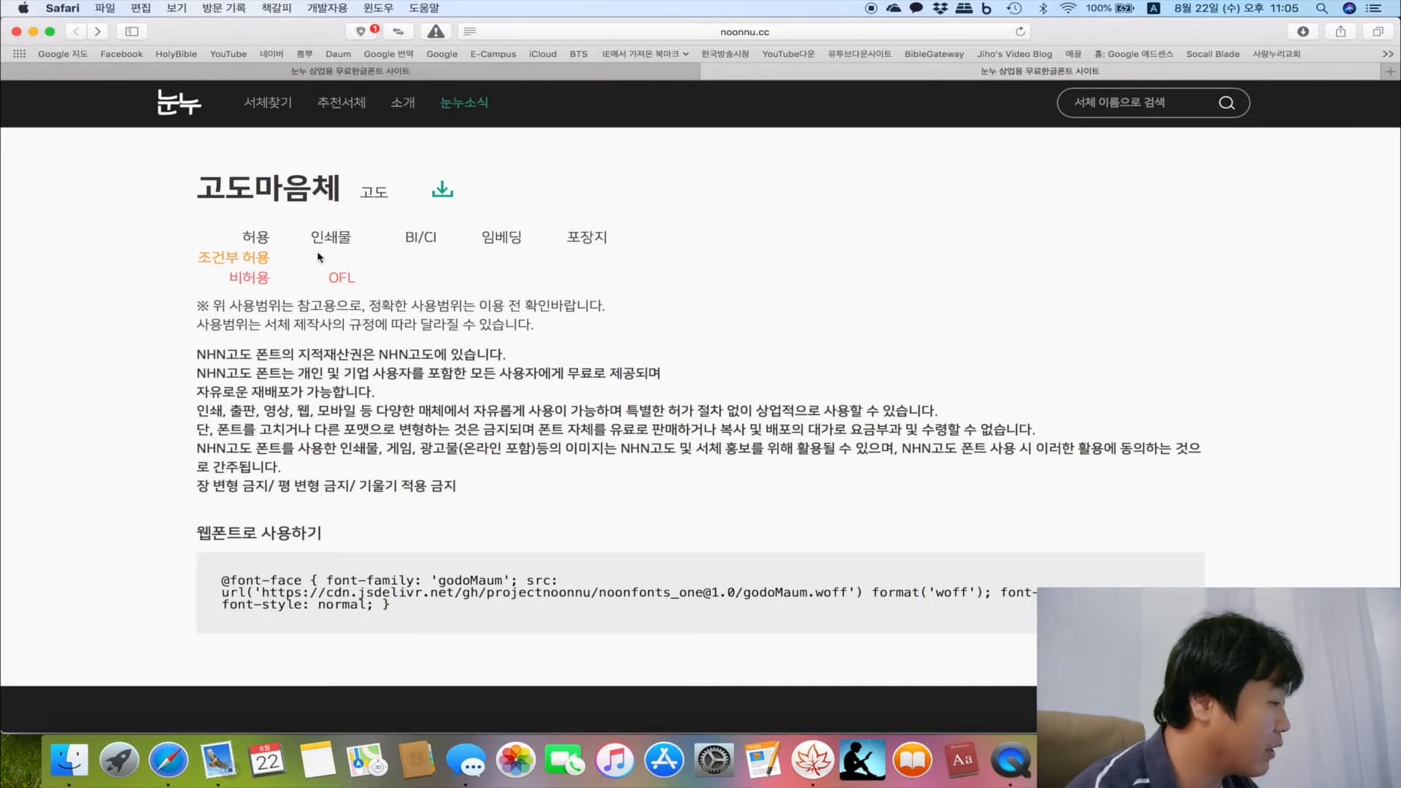
# - Review the permitted (허용) and prohibited (비허용) usage rows for the 고도마음체 font
pyautogui.moveTo(243, 244)
pyautogui.mouseDown()
pyautogui.moveTo(638, 243)
pyautogui.moveTo(241, 235)
pyautogui.mouseUp()
pyautogui.click(638, 239)
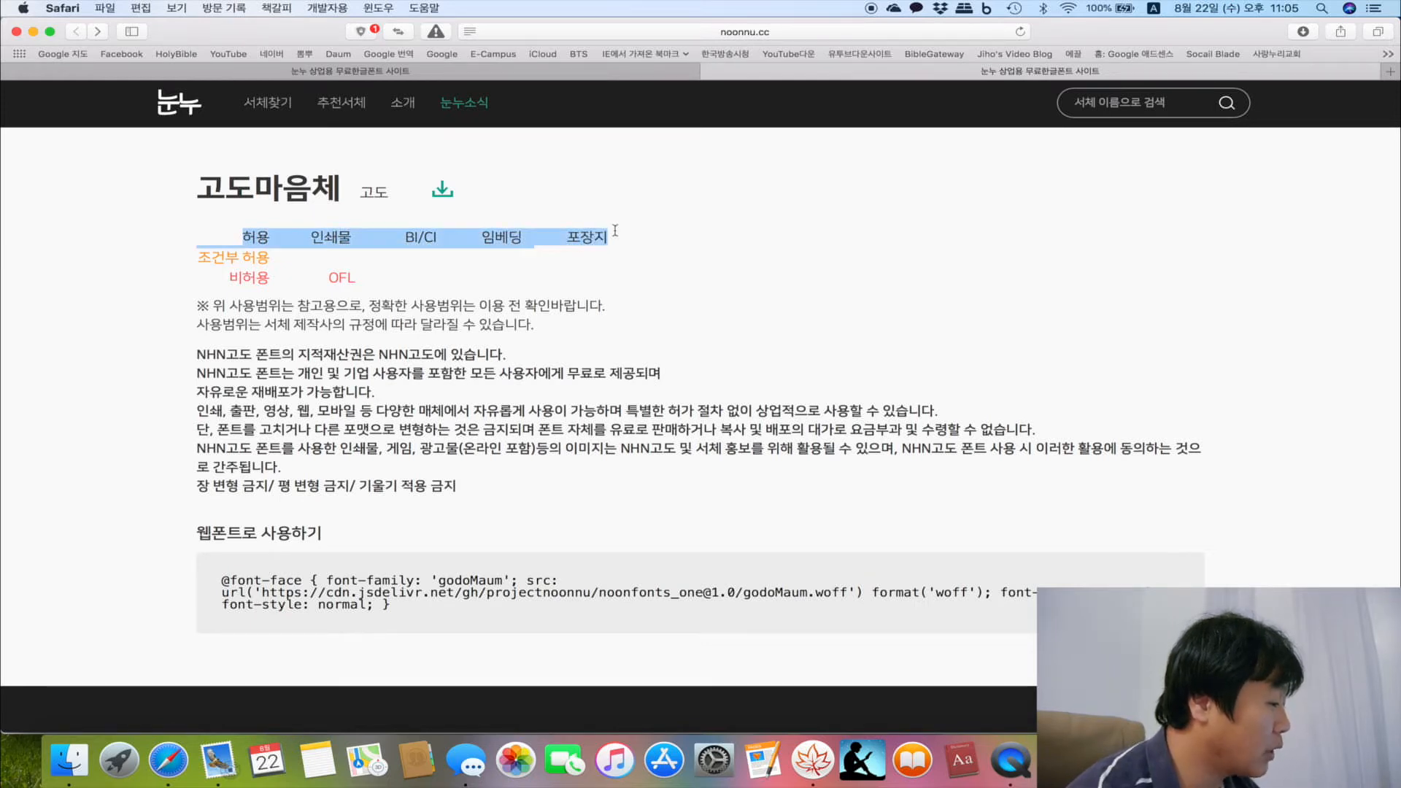
pyautogui.click(615, 231)
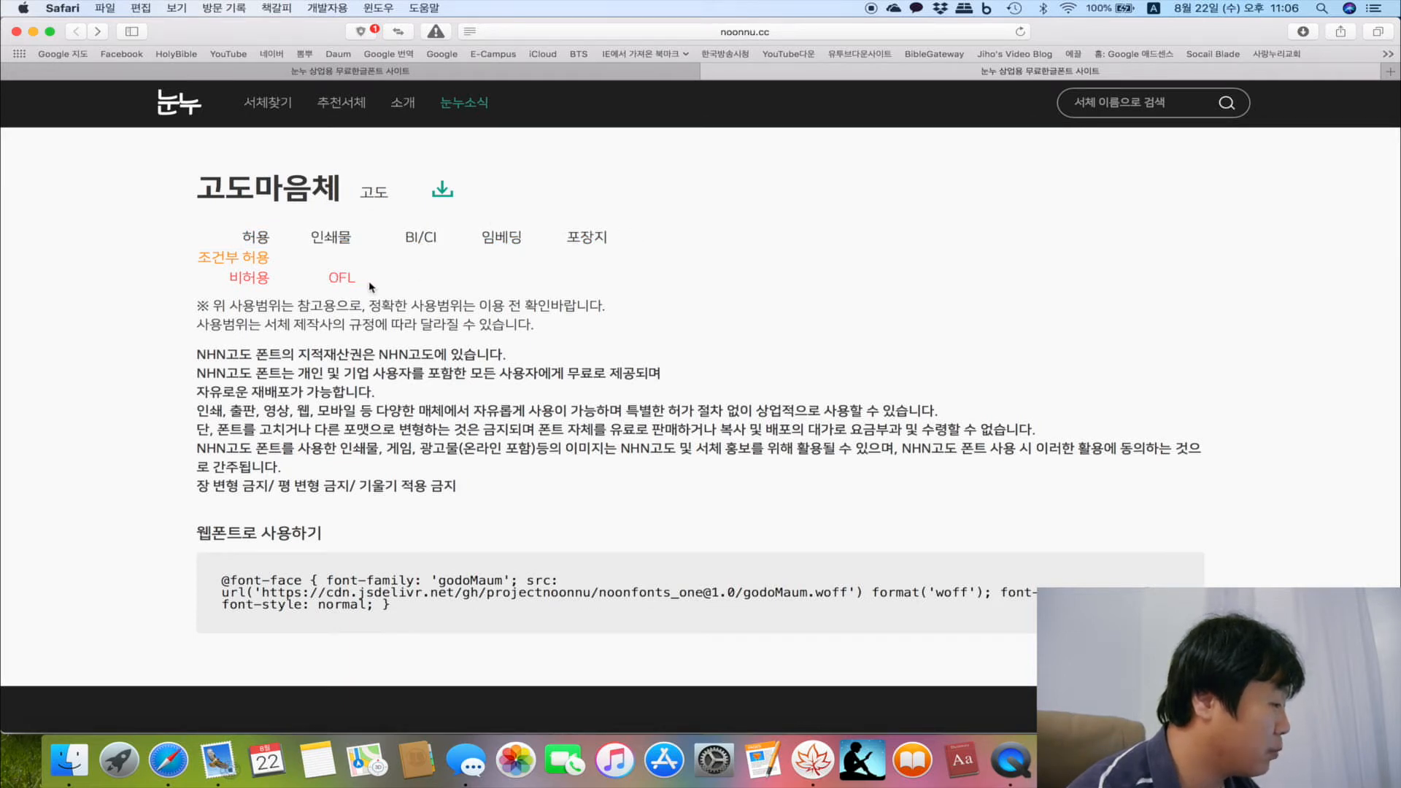
pyautogui.moveTo(368, 285); pyautogui.dragTo(229, 282)
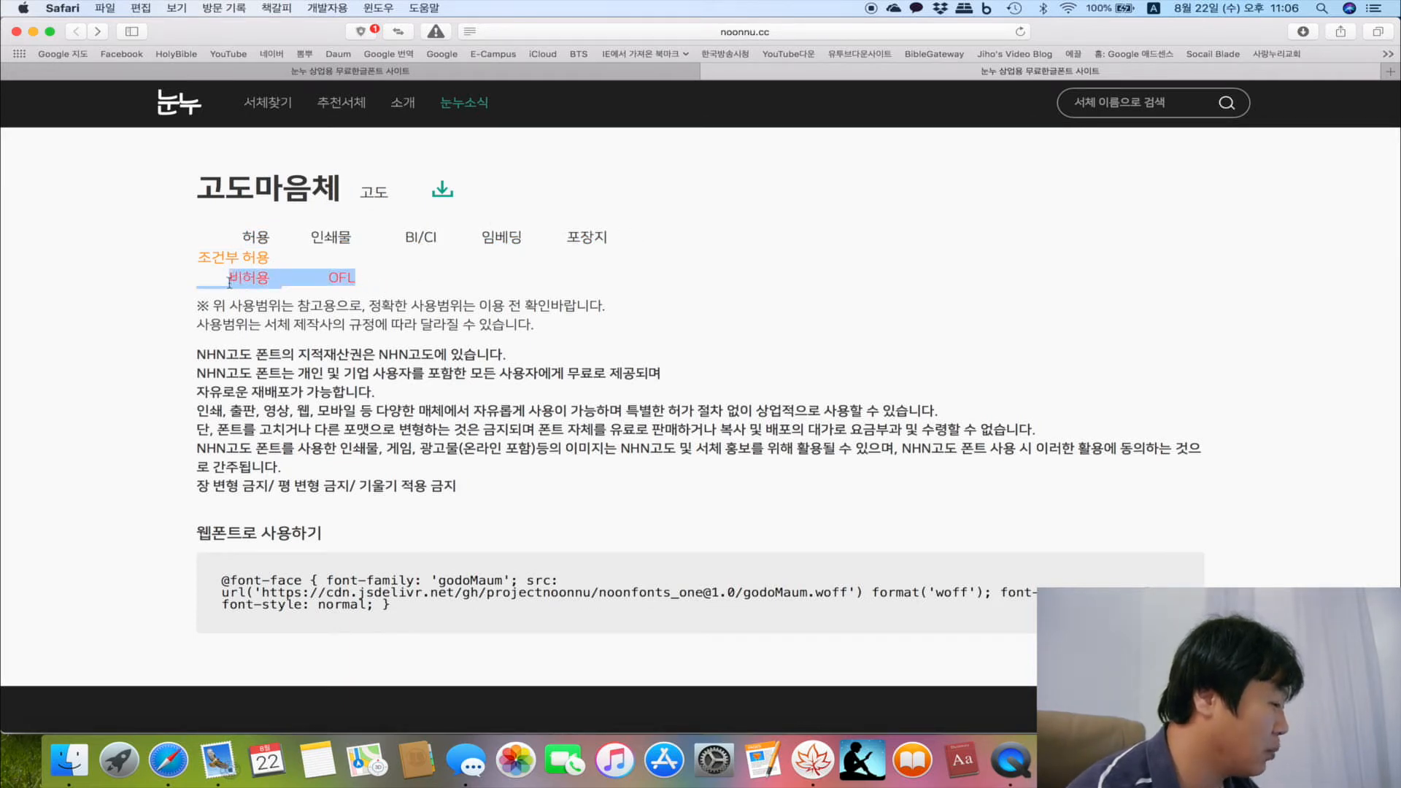
pyautogui.click(229, 282)
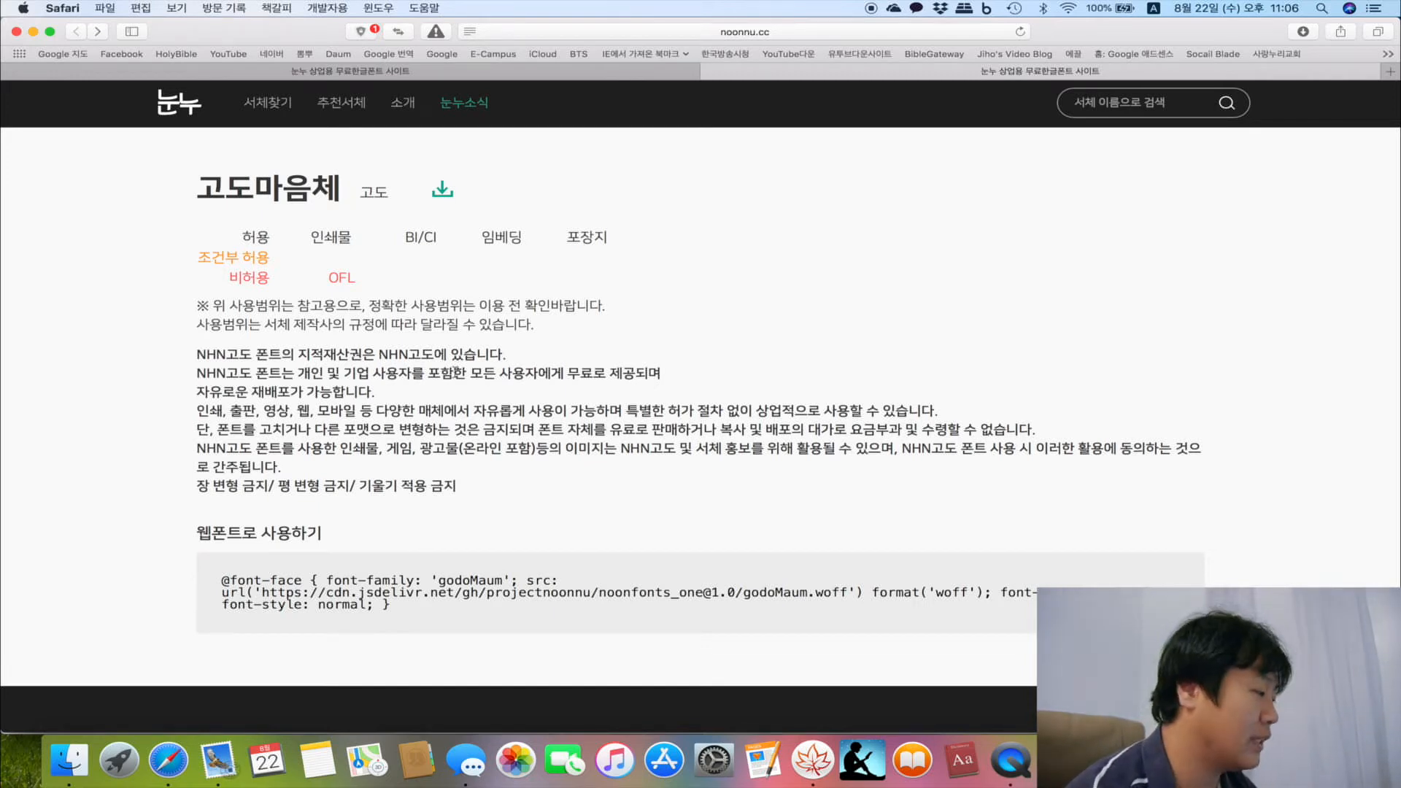
# - Examine the 포장지, 임베딩 and BI/CI permissions of the 고도마음체 font one by one
pyautogui.moveTo(614, 235); pyautogui.dragTo(566, 236)
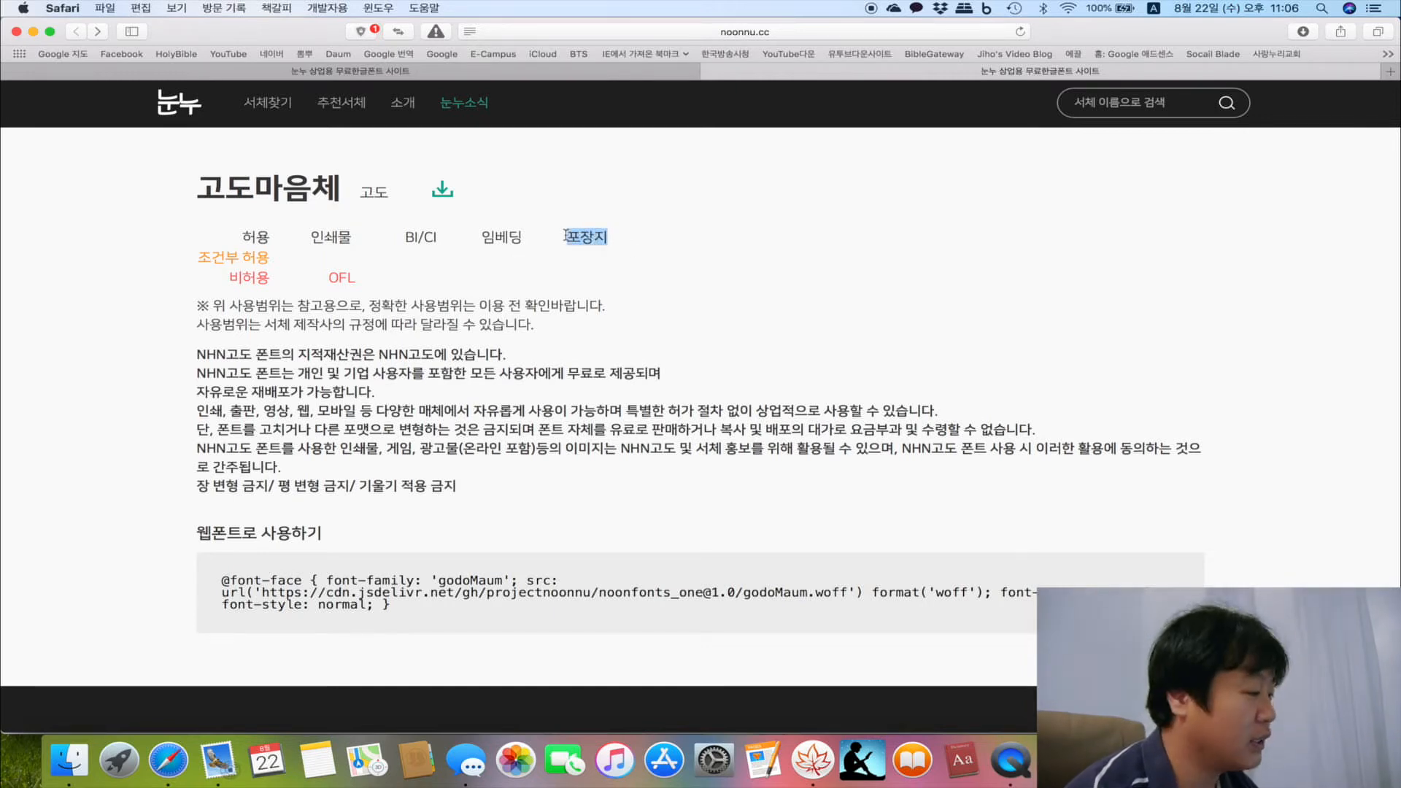
pyautogui.moveTo(566, 236); pyautogui.dragTo(618, 233)
pyautogui.click(618, 234)
pyautogui.moveTo(526, 236); pyautogui.dragTo(486, 231)
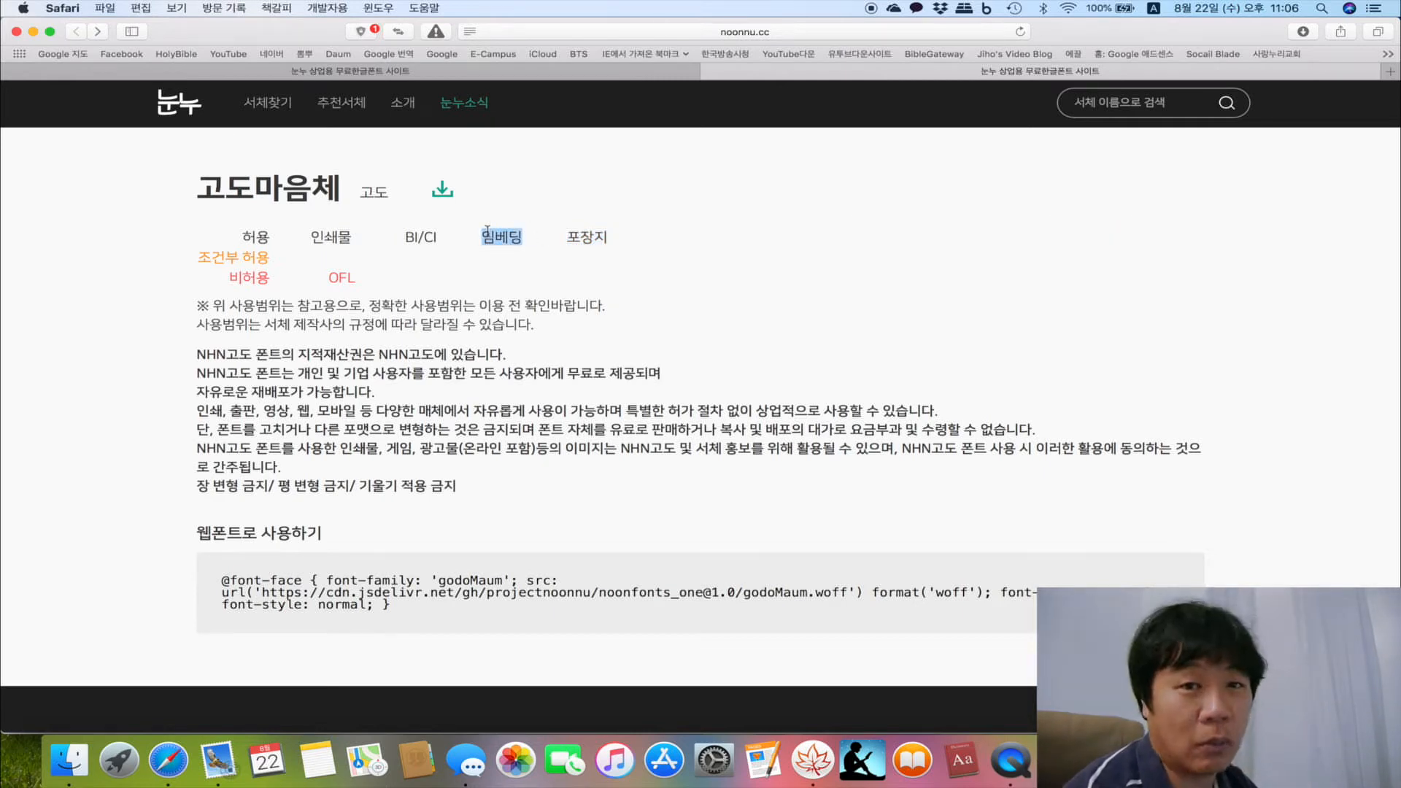
pyautogui.click(487, 230)
pyautogui.moveTo(406, 242); pyautogui.dragTo(436, 241)
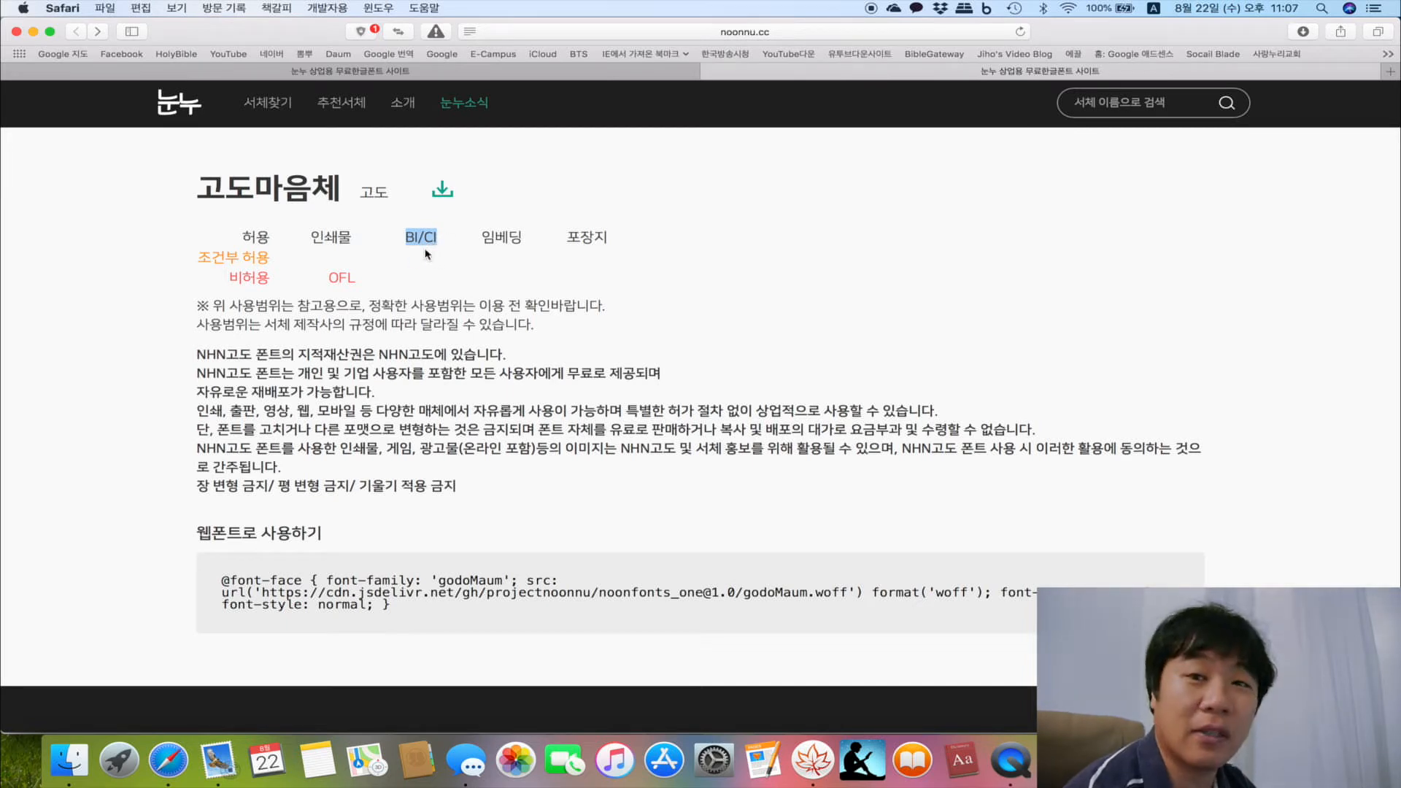
# - Close the font's details, filter the font list by BI/CI, 임베딩, 포장지 and OFL usage, and browse the matching fonts
pyautogui.press('super+w')
pyautogui.click(162, 188)
pyautogui.click(231, 189)
pyautogui.click(308, 188)
pyautogui.click(385, 188)
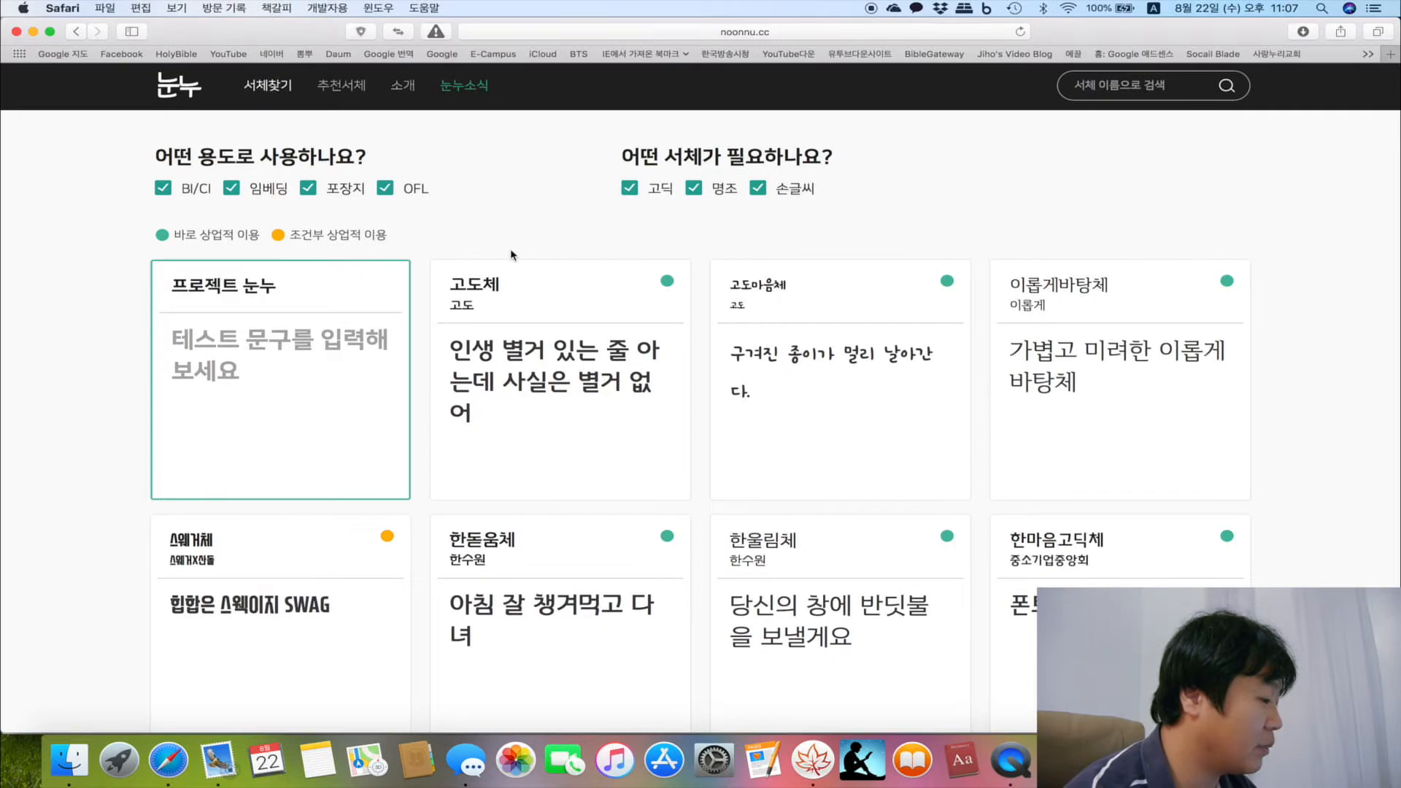
pyautogui.scroll(-10, 657, 496)
pyautogui.scroll(-10, 678, 519)
pyautogui.scroll(15, 678, 520)
pyautogui.scroll(10, 679, 520)
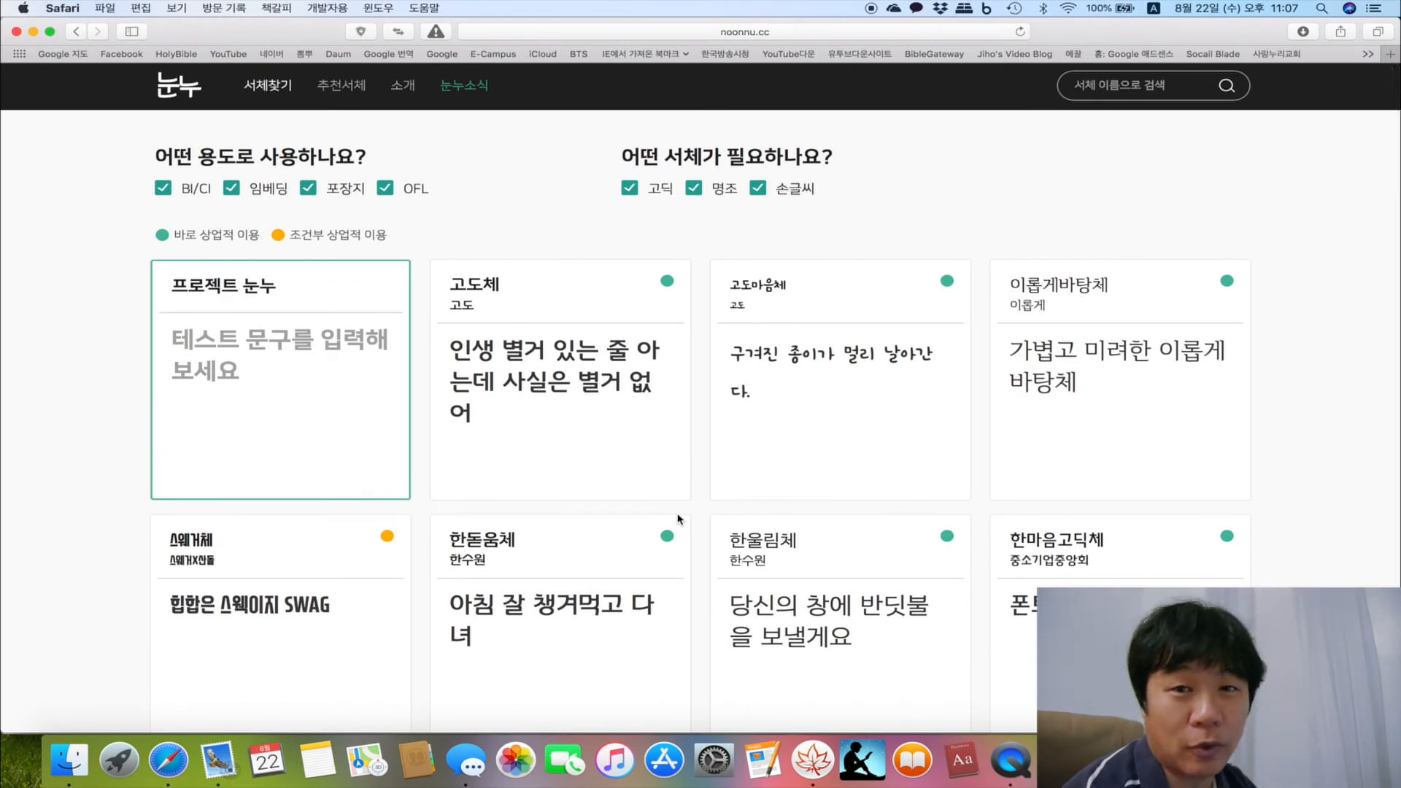
pyautogui.click(300, 360)
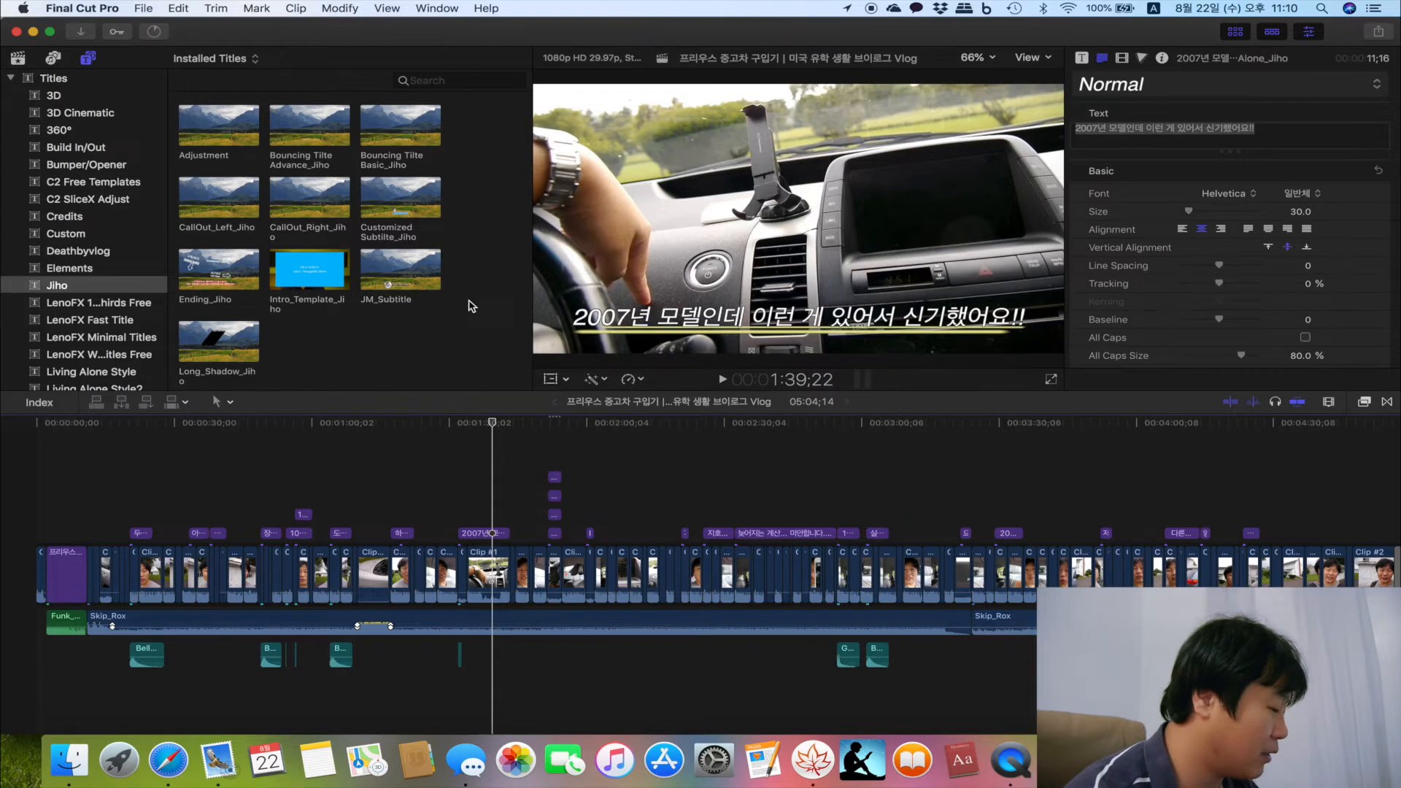
# - Switch to Safari and open the audio library in YouTube Creator Studio
pyautogui.click(168, 759)
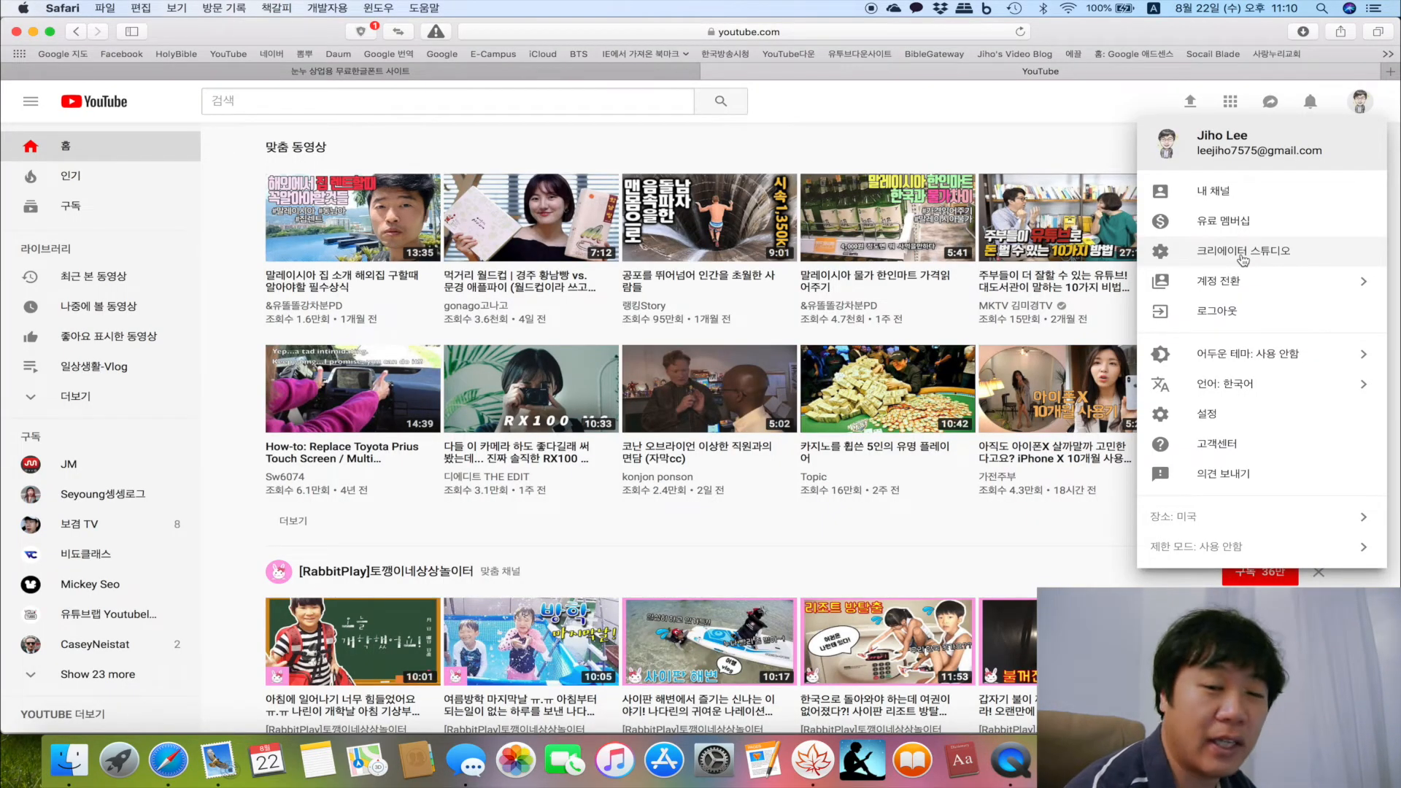
pyautogui.click(1243, 253)
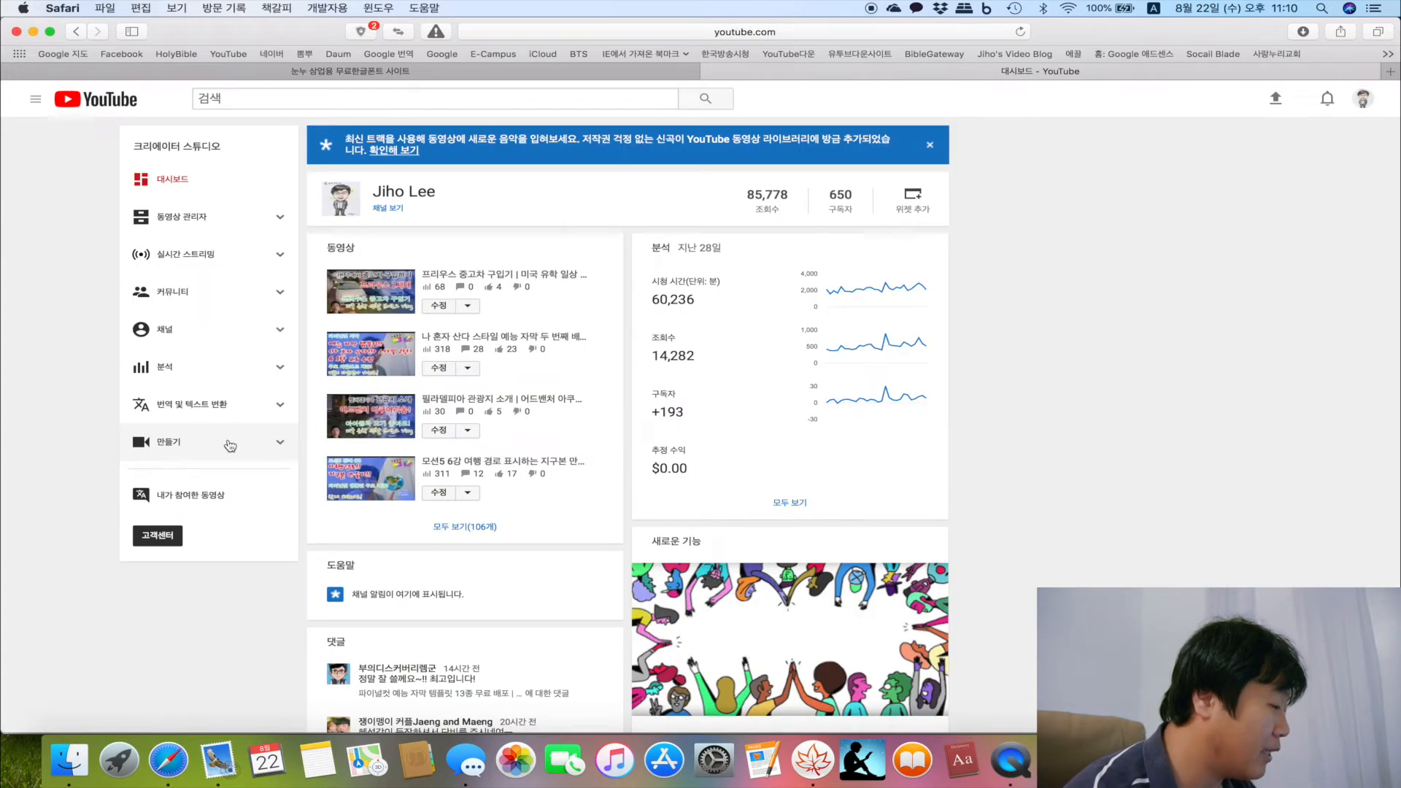
pyautogui.click(228, 445)
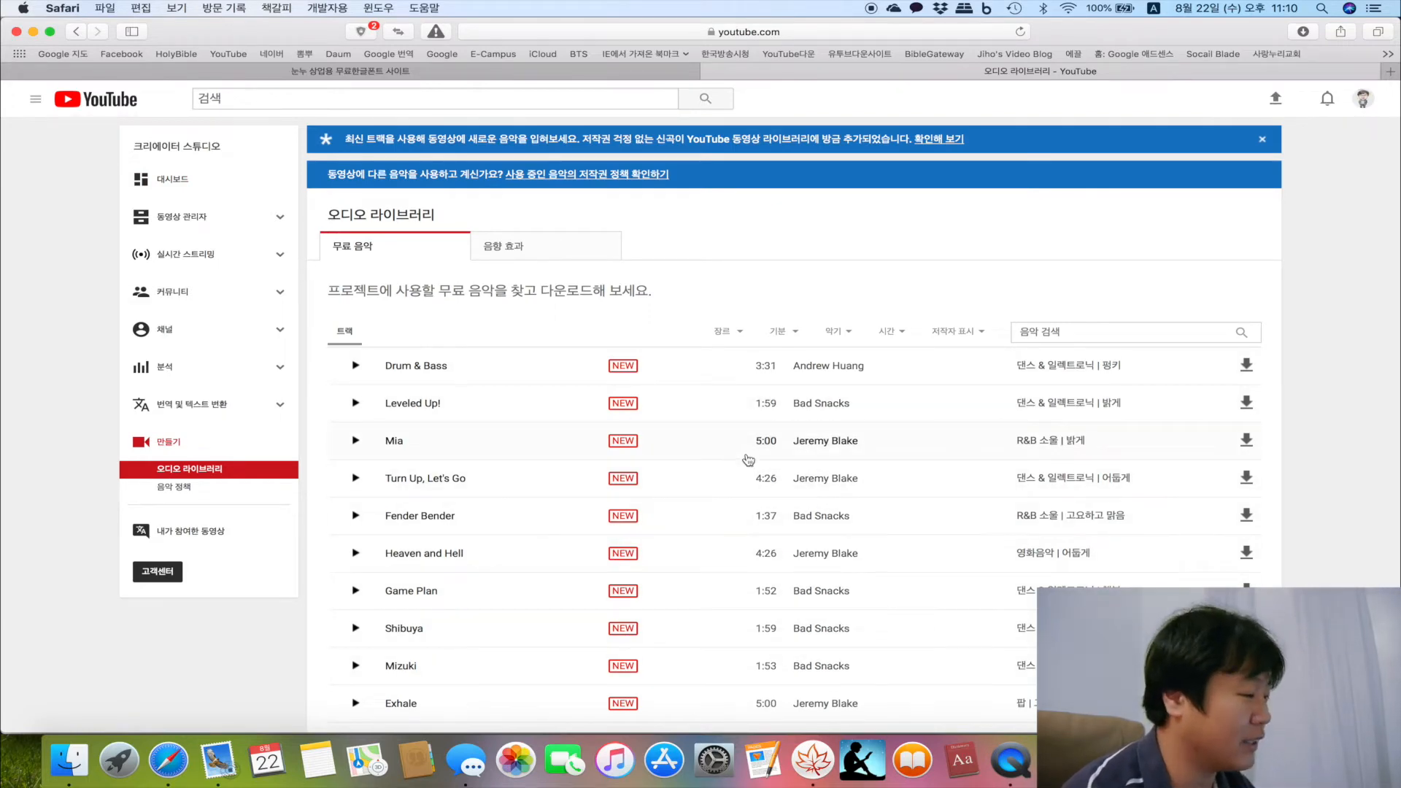
# - Show the audio library's sound effects and filter them by the 만화 category
pyautogui.click(520, 250)
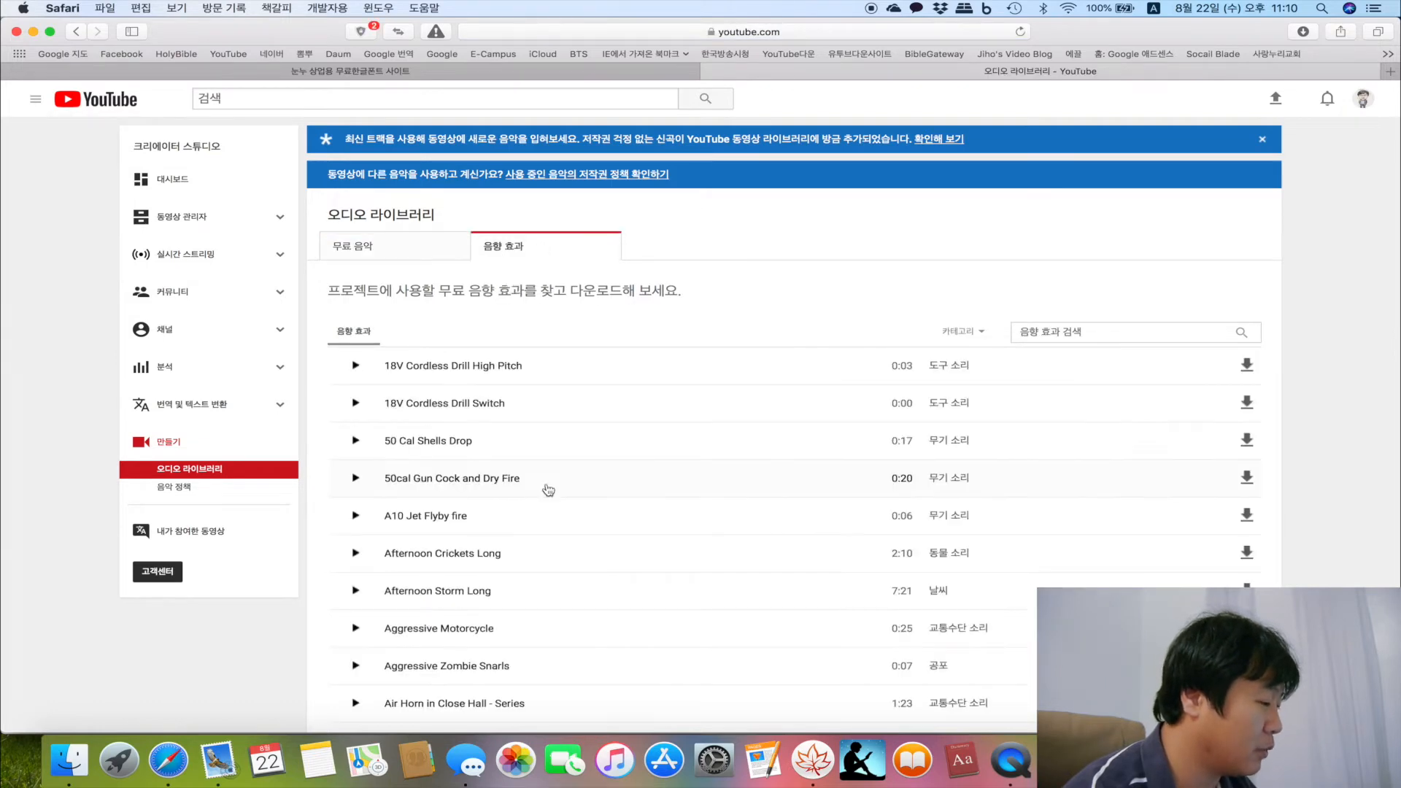
pyautogui.click(960, 331)
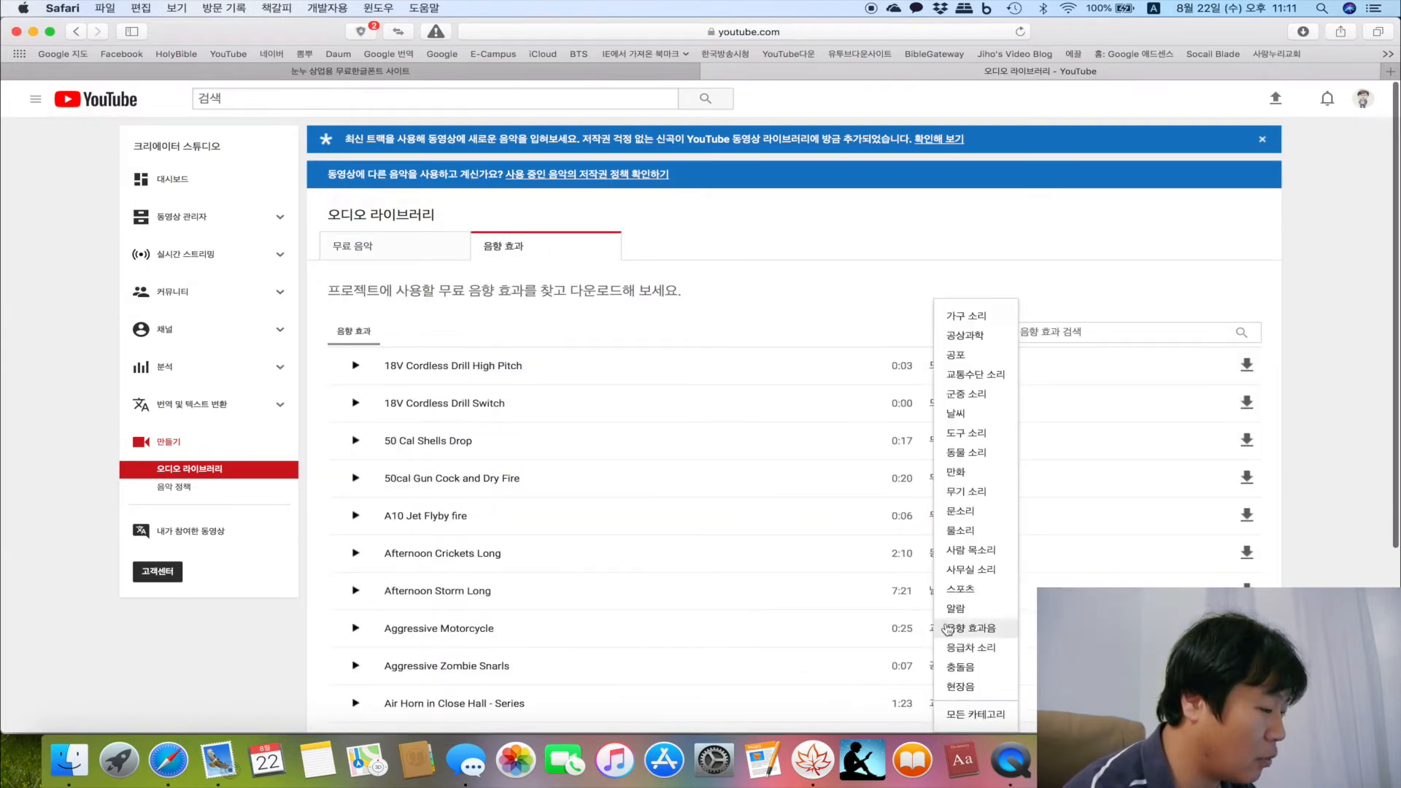
pyautogui.click(836, 330)
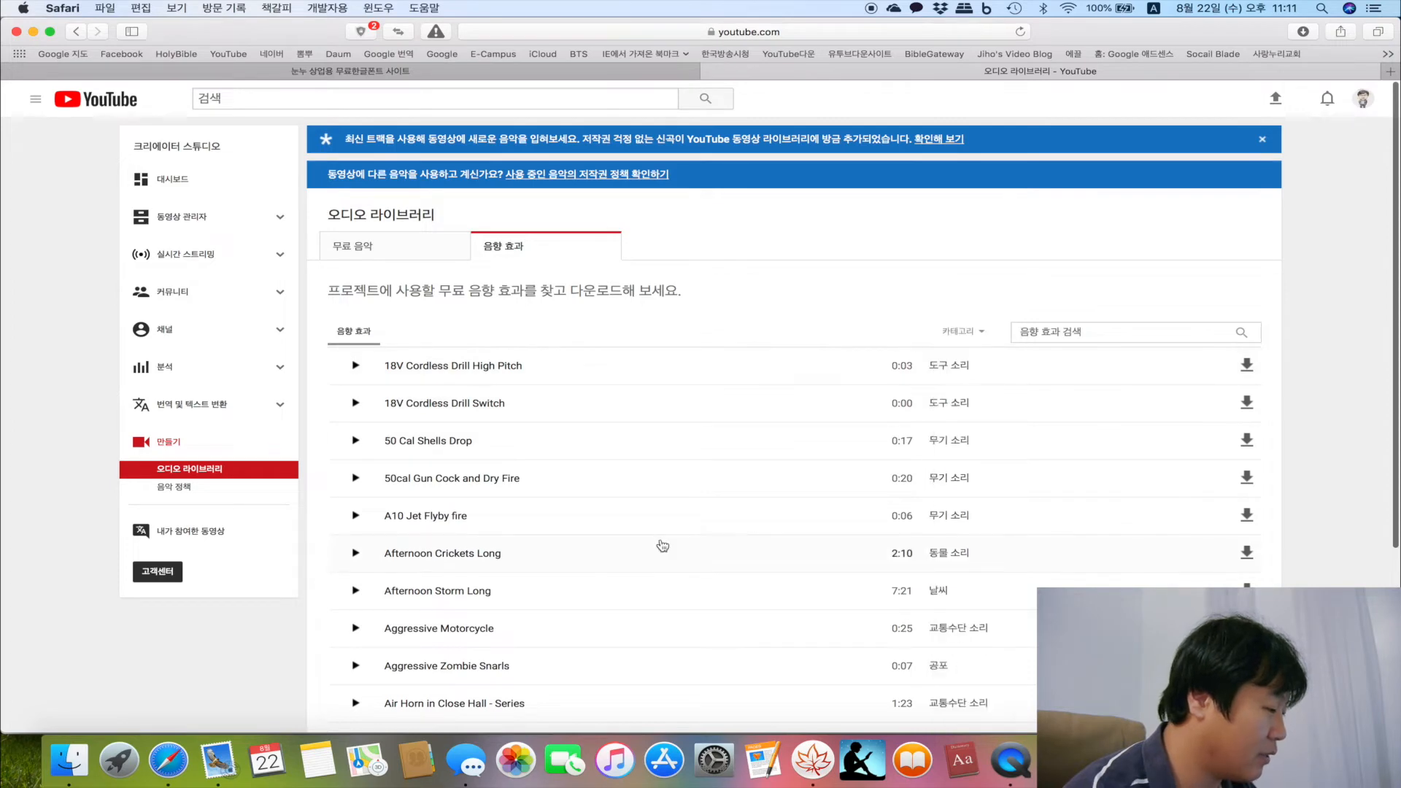
pyautogui.scroll(-3, 663, 546)
pyautogui.click(960, 330)
pyautogui.click(971, 576)
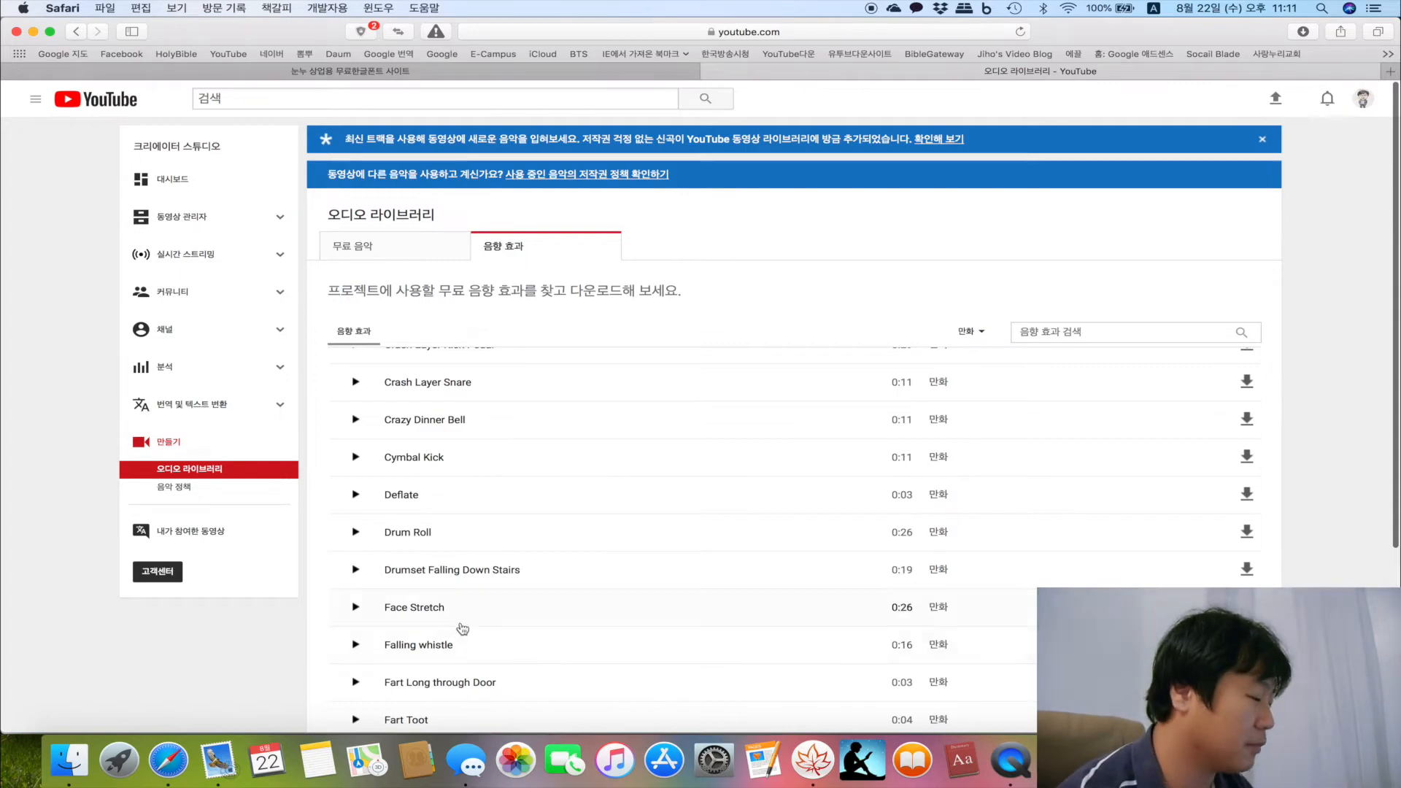
# - Switch to Final Cut Pro and show the built-in Sound Effects library in the audio browser
pyautogui.hotkey('ctrl', 'Up')
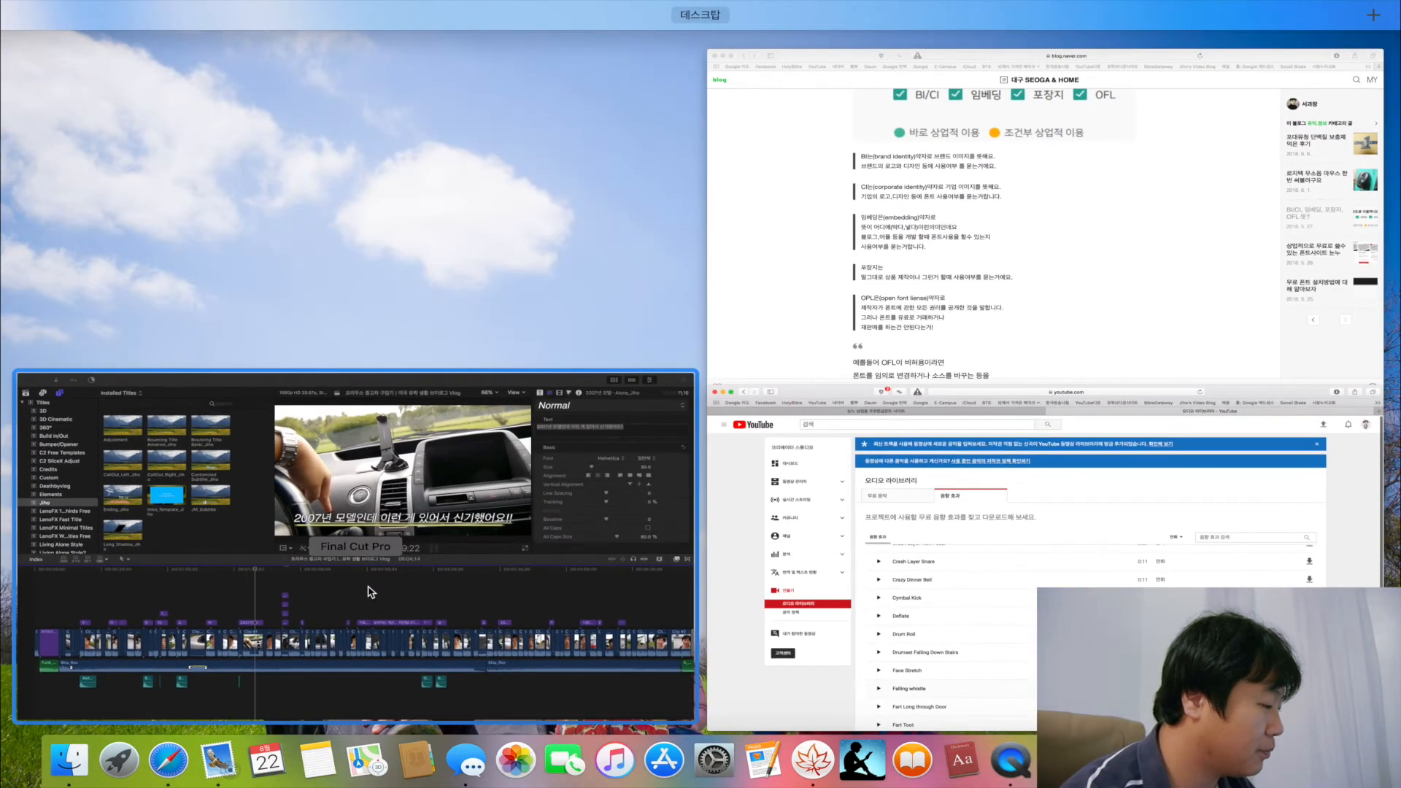
pyautogui.click(367, 592)
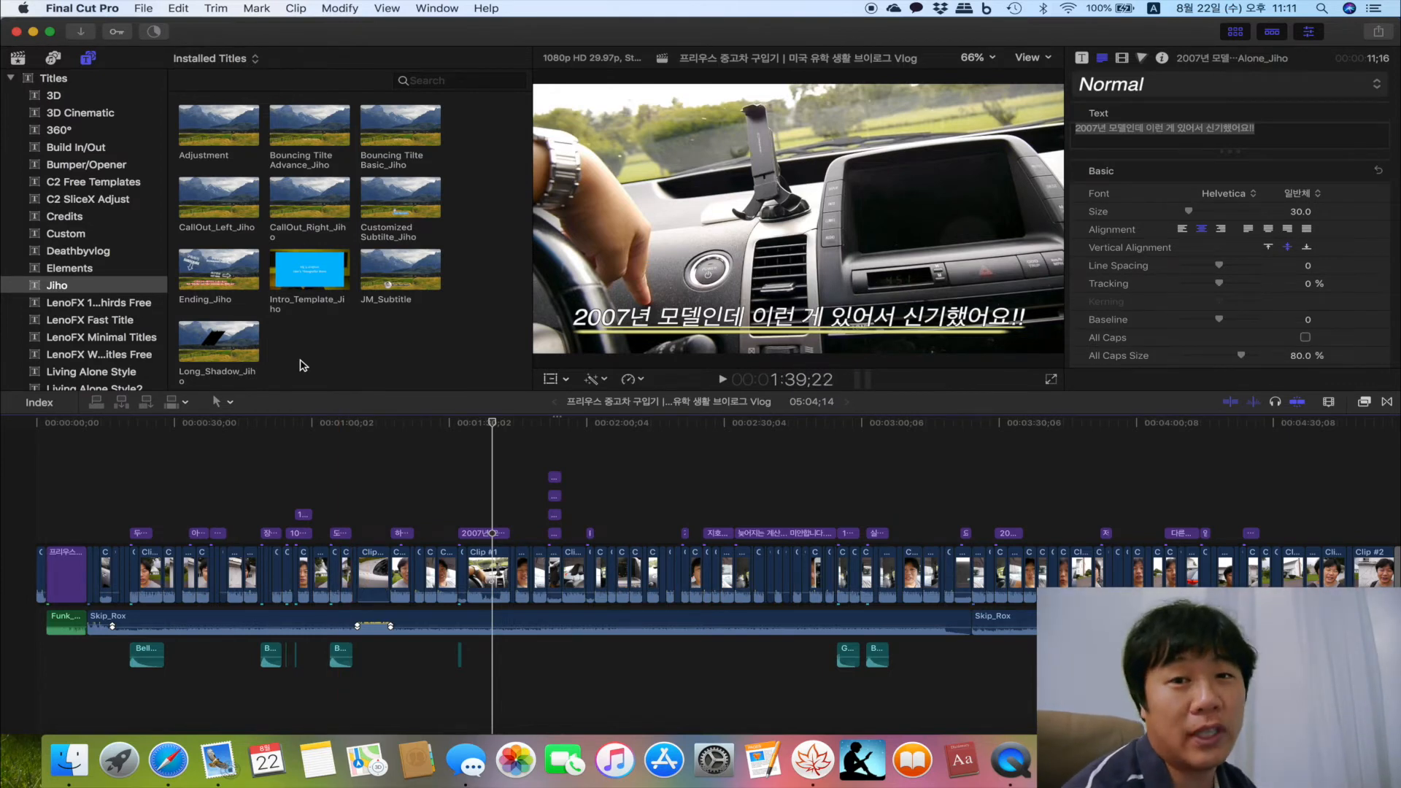
pyautogui.click(53, 59)
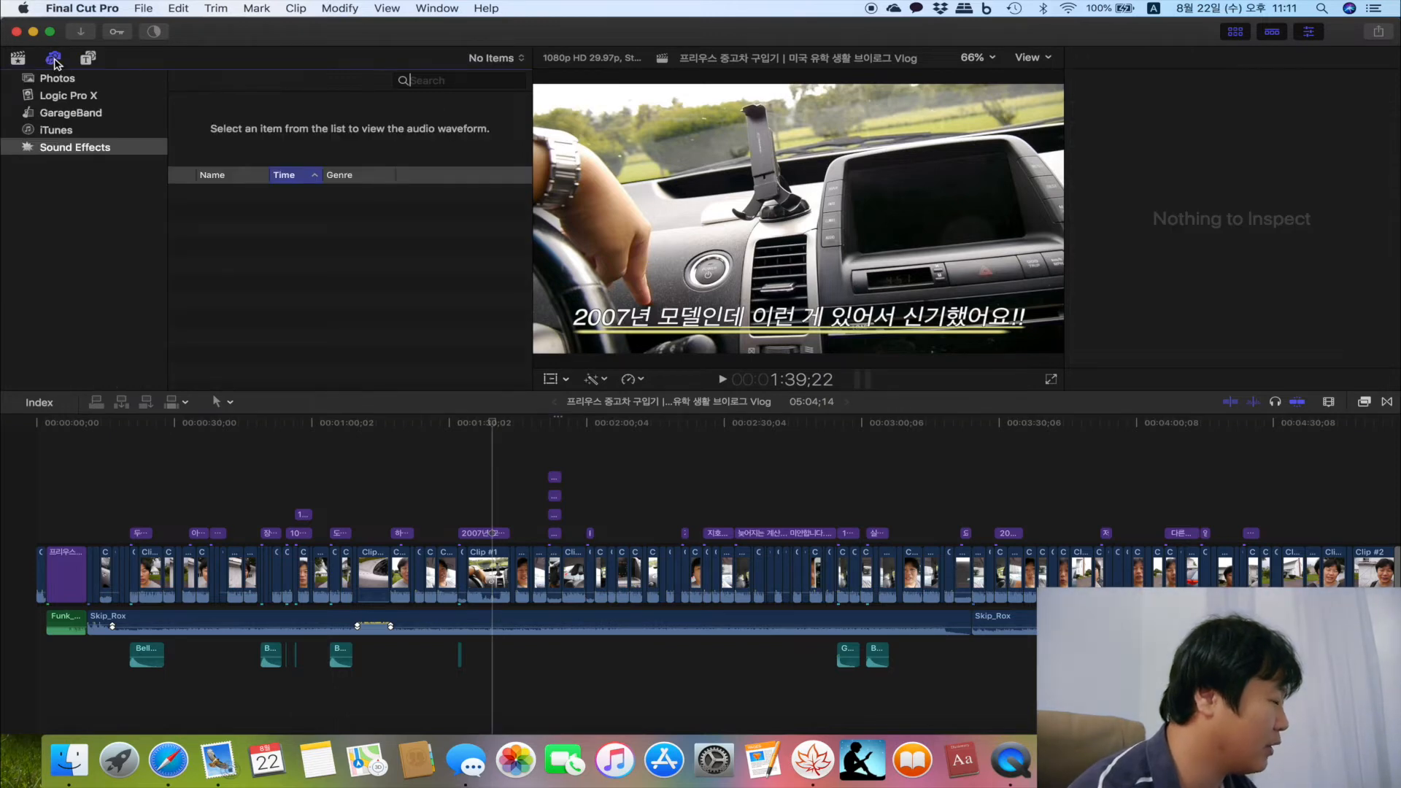
pyautogui.click(84, 155)
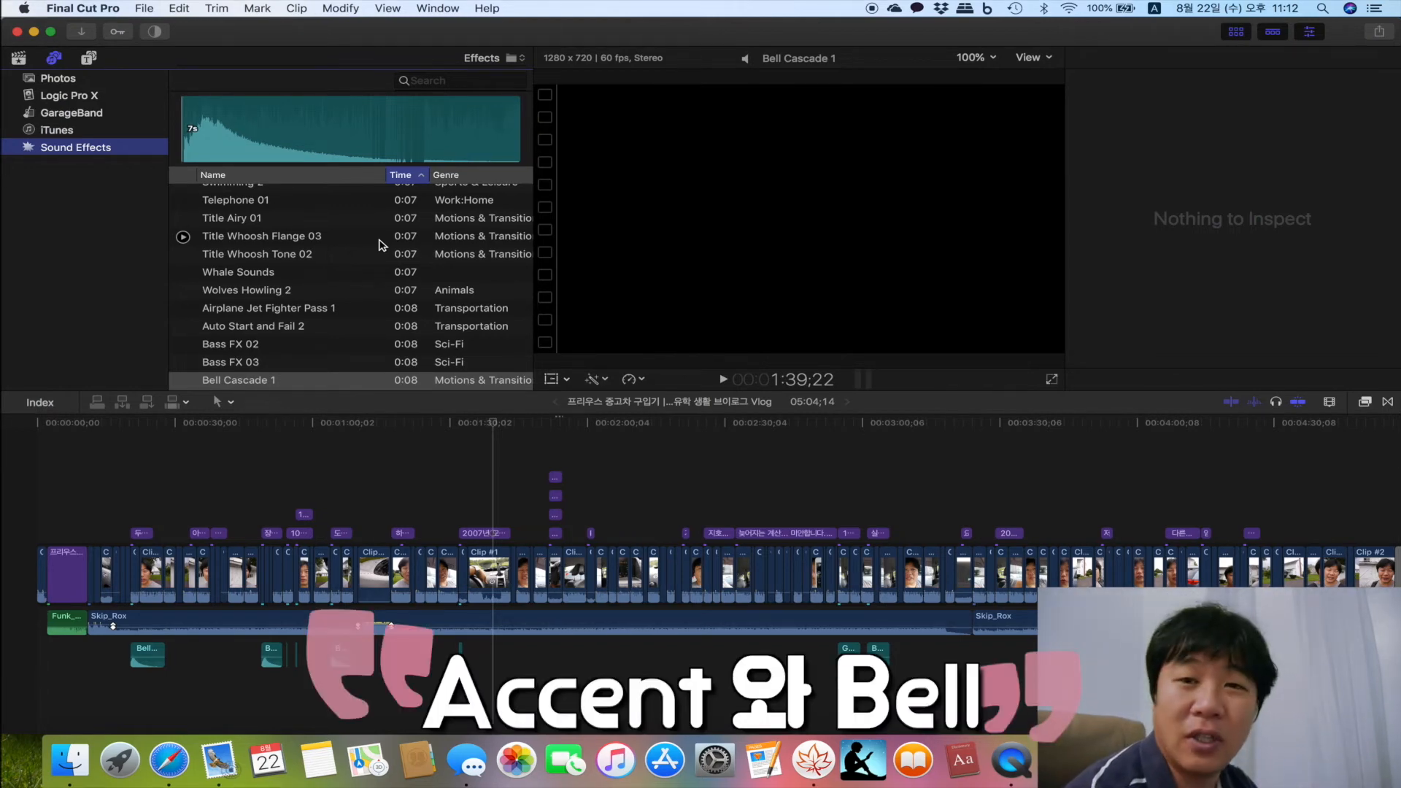
pyautogui.click(437, 81)
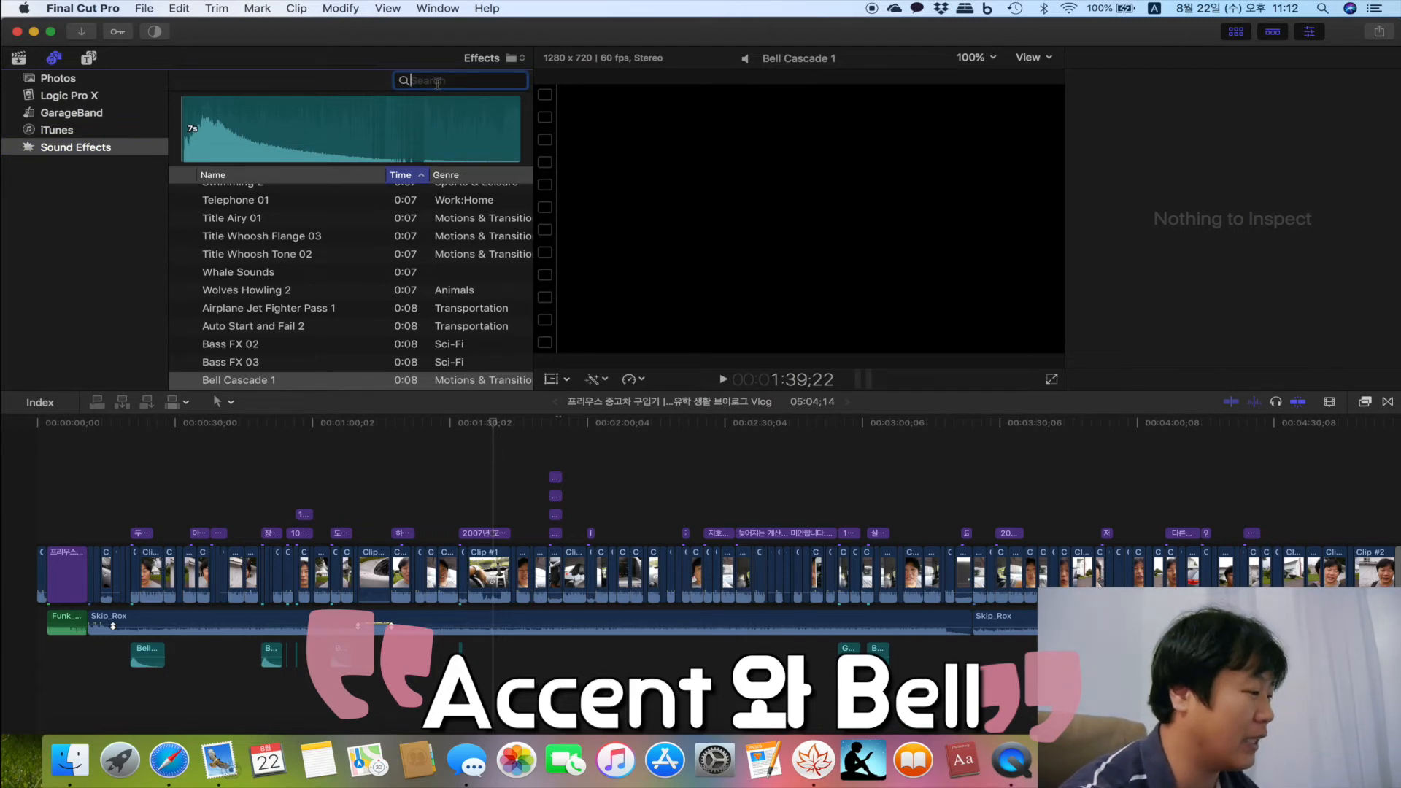
pyautogui.click(507, 101)
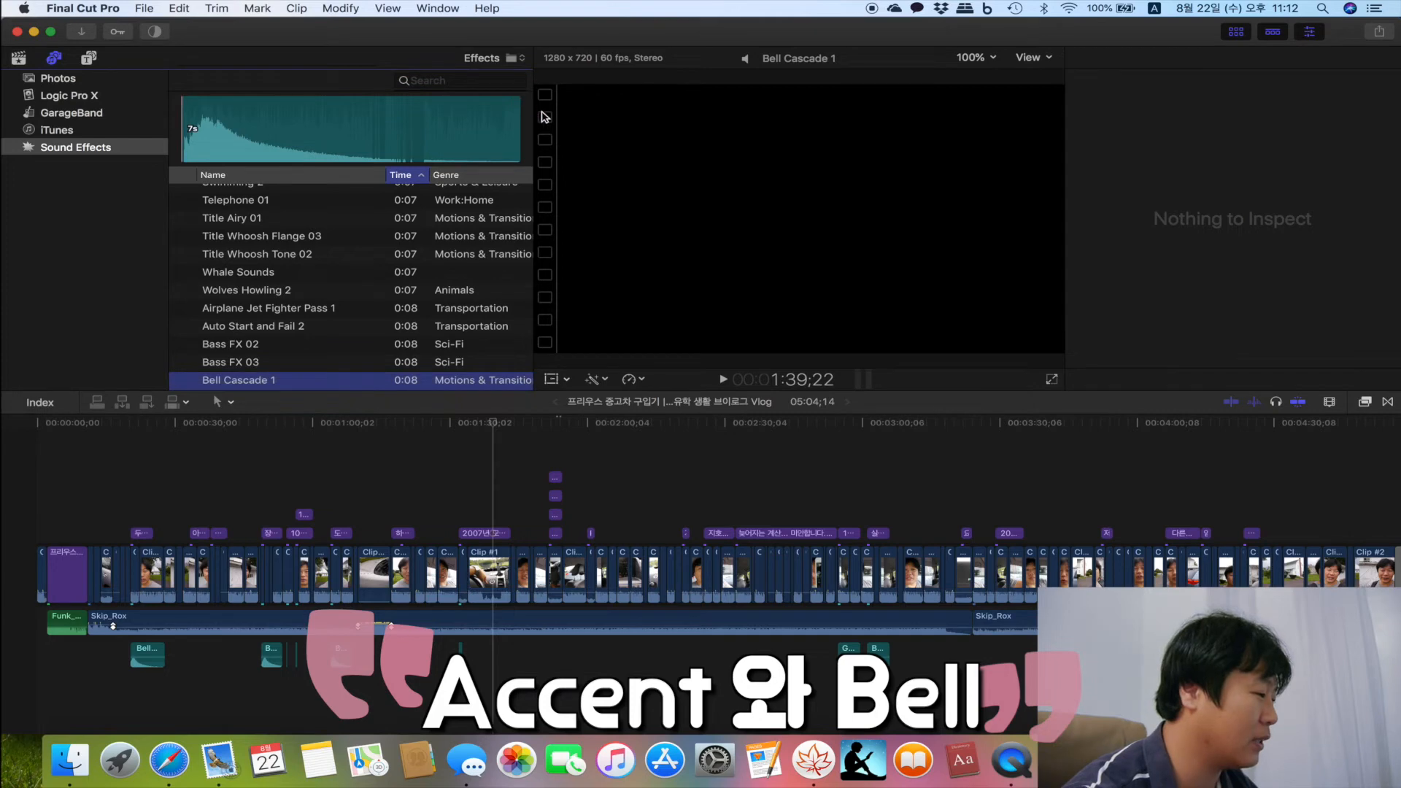
# - Search the sound effects for "accent" and browse the matching sounds
pyautogui.click(498, 82)
pyautogui.write('accent')
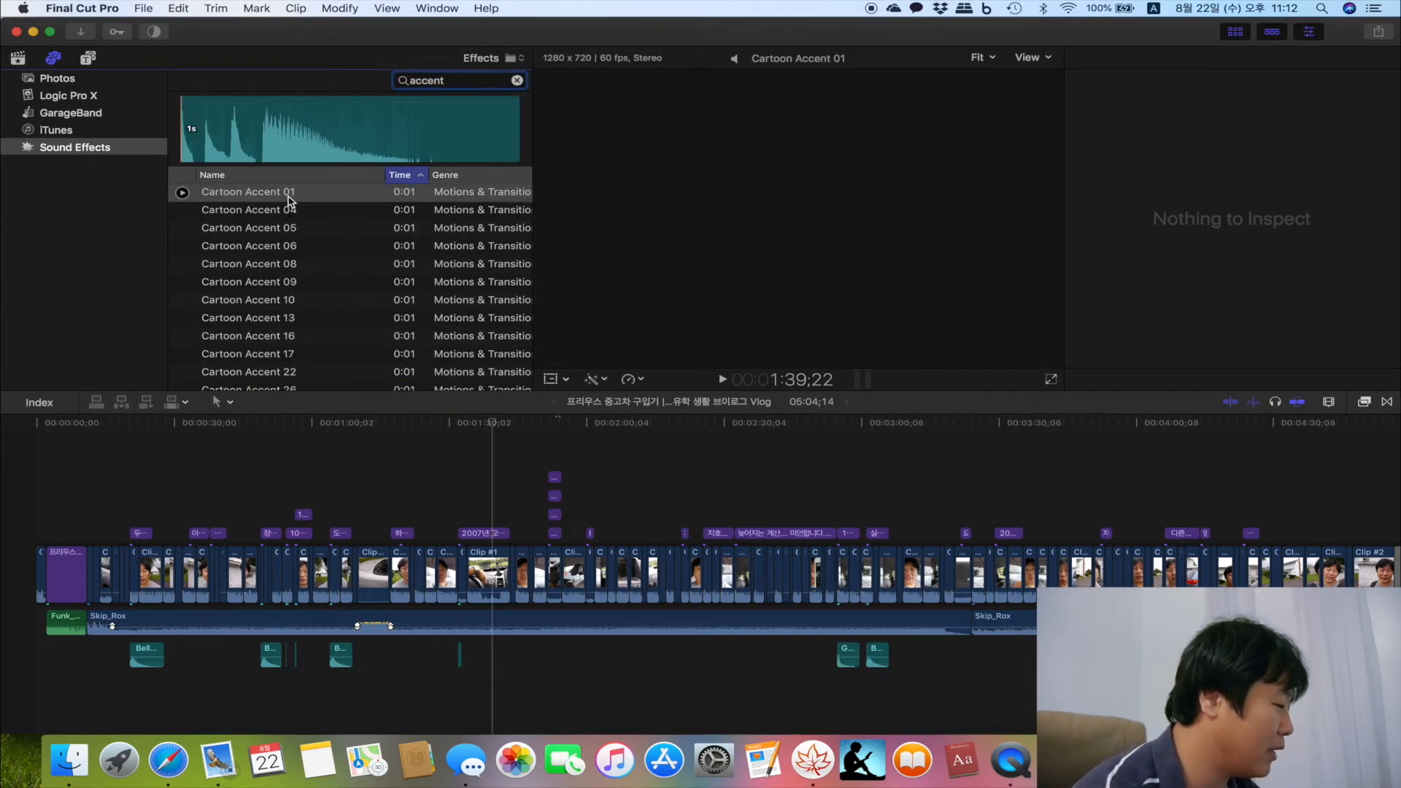
pyautogui.scroll(-5, 344, 245)
pyautogui.scroll(-5, 344, 245)
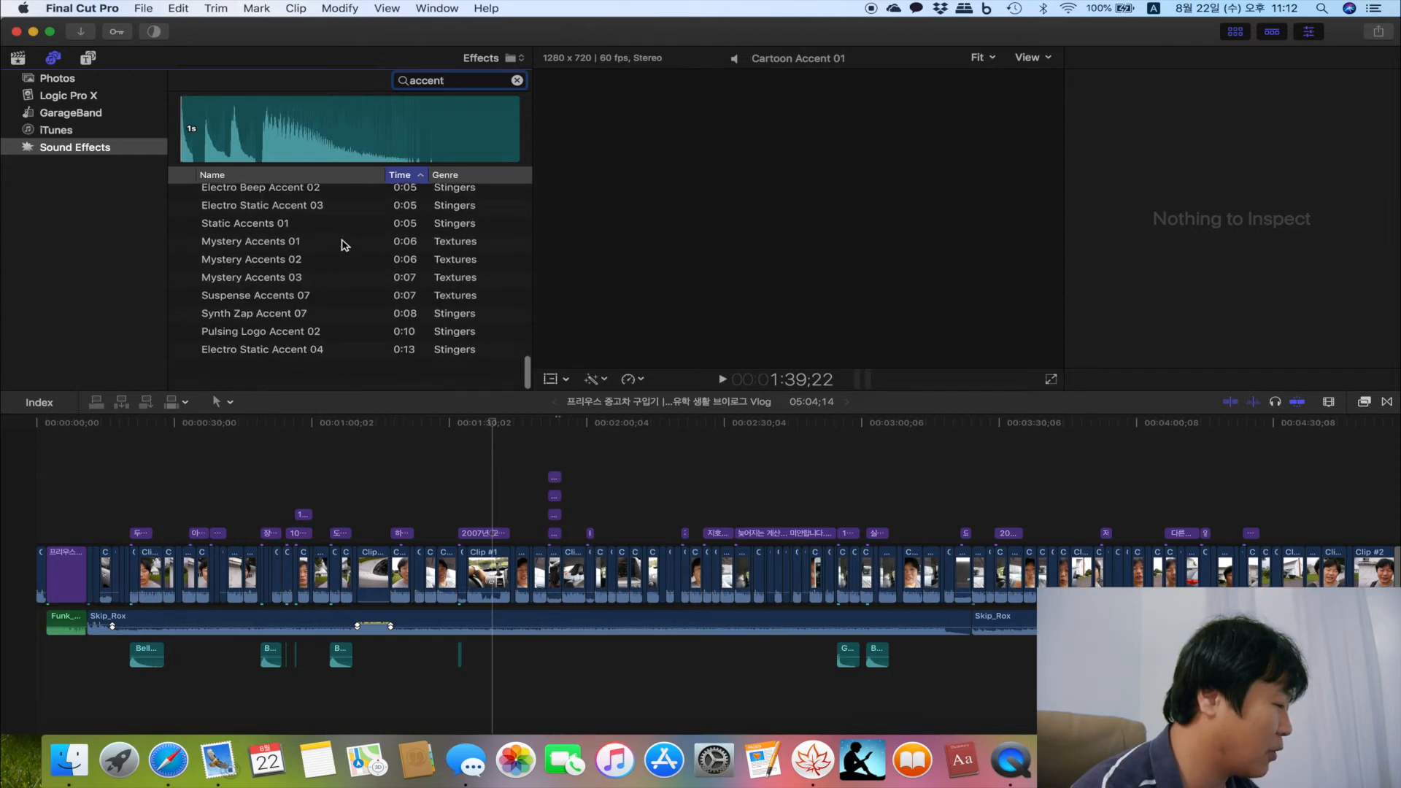
pyautogui.scroll(10, 345, 245)
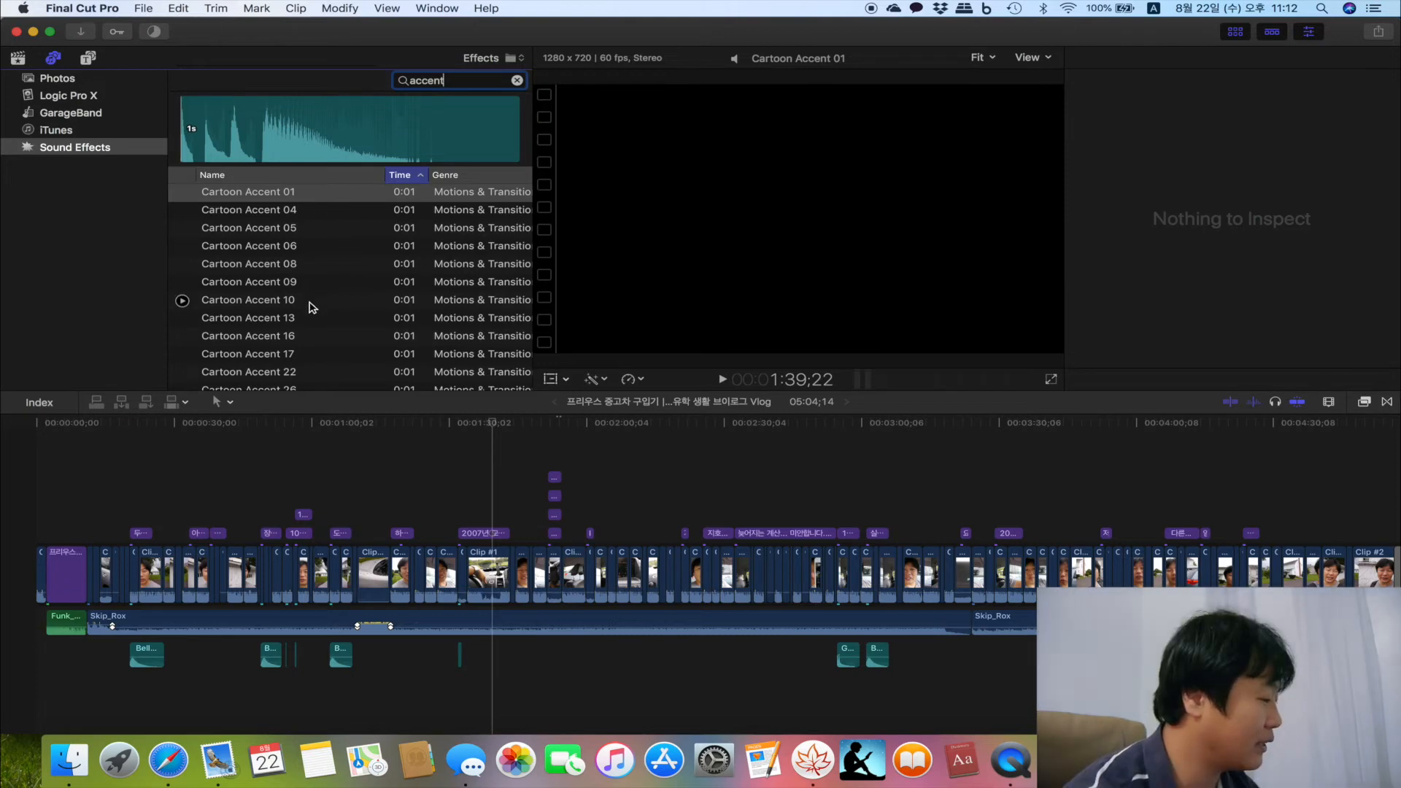
# - Preview the Cartoon Accent 17, Short Accent and Cartoon Accent 02 sound effects
pyautogui.click(272, 353)
pyautogui.scroll(-4, 306, 336)
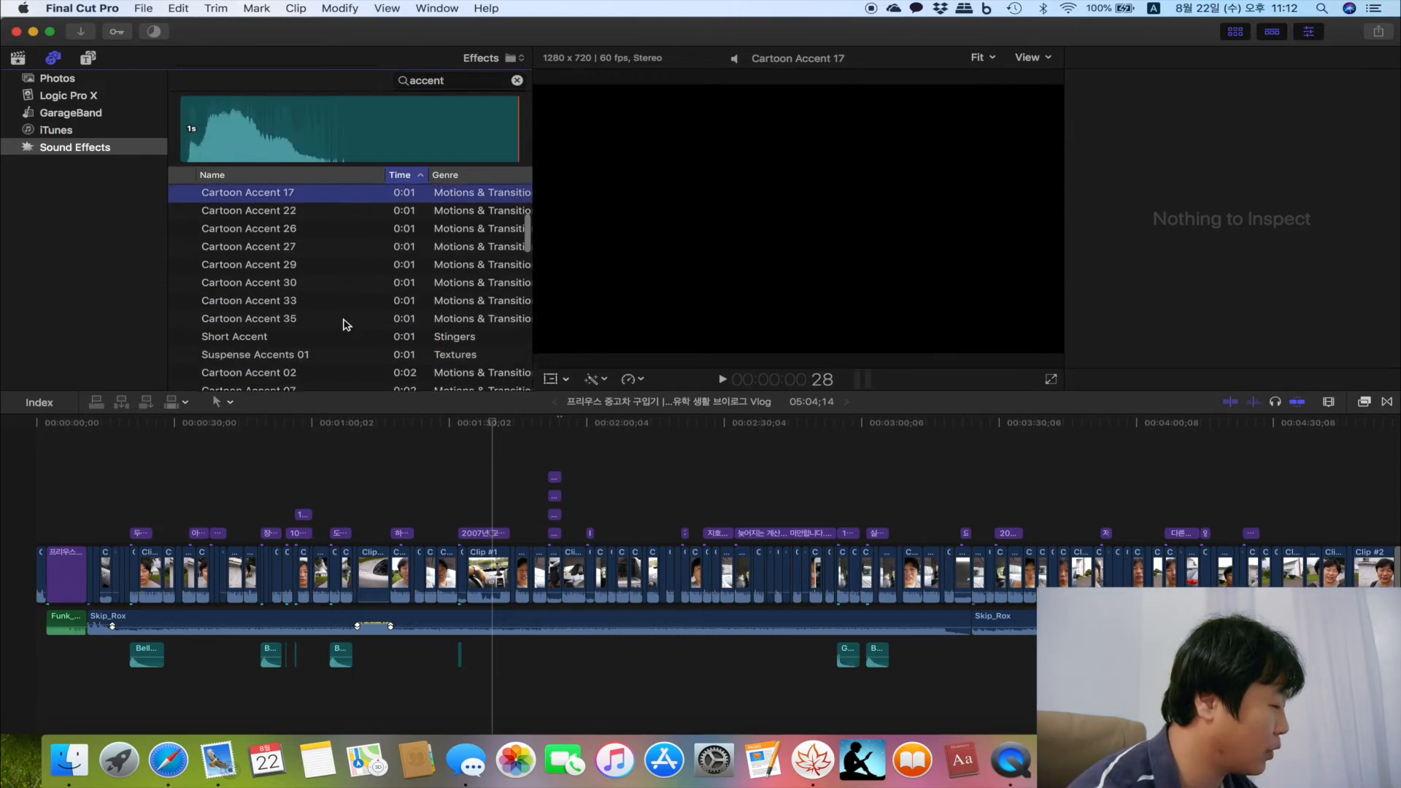
pyautogui.click(324, 335)
pyautogui.scroll(-3, 339, 337)
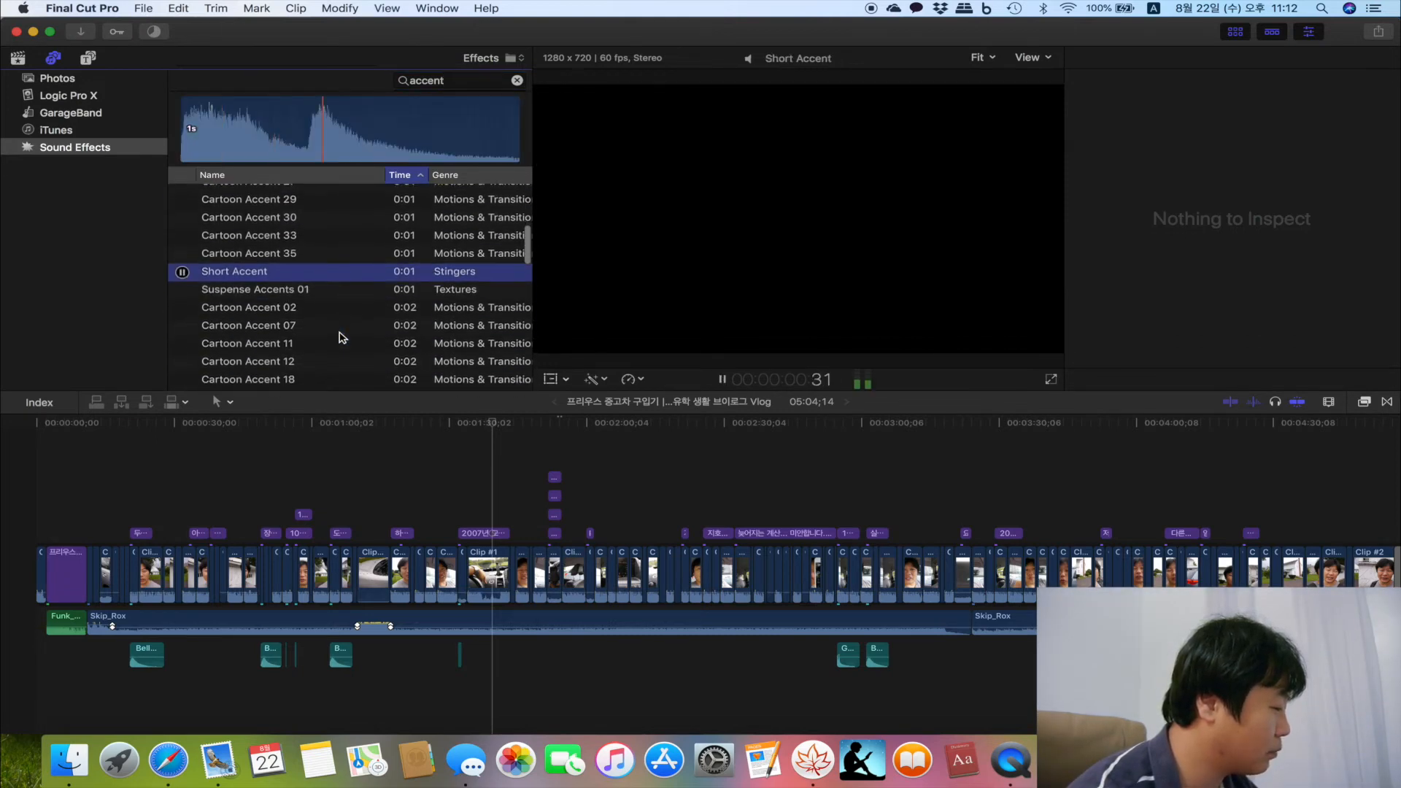
pyautogui.click(339, 308)
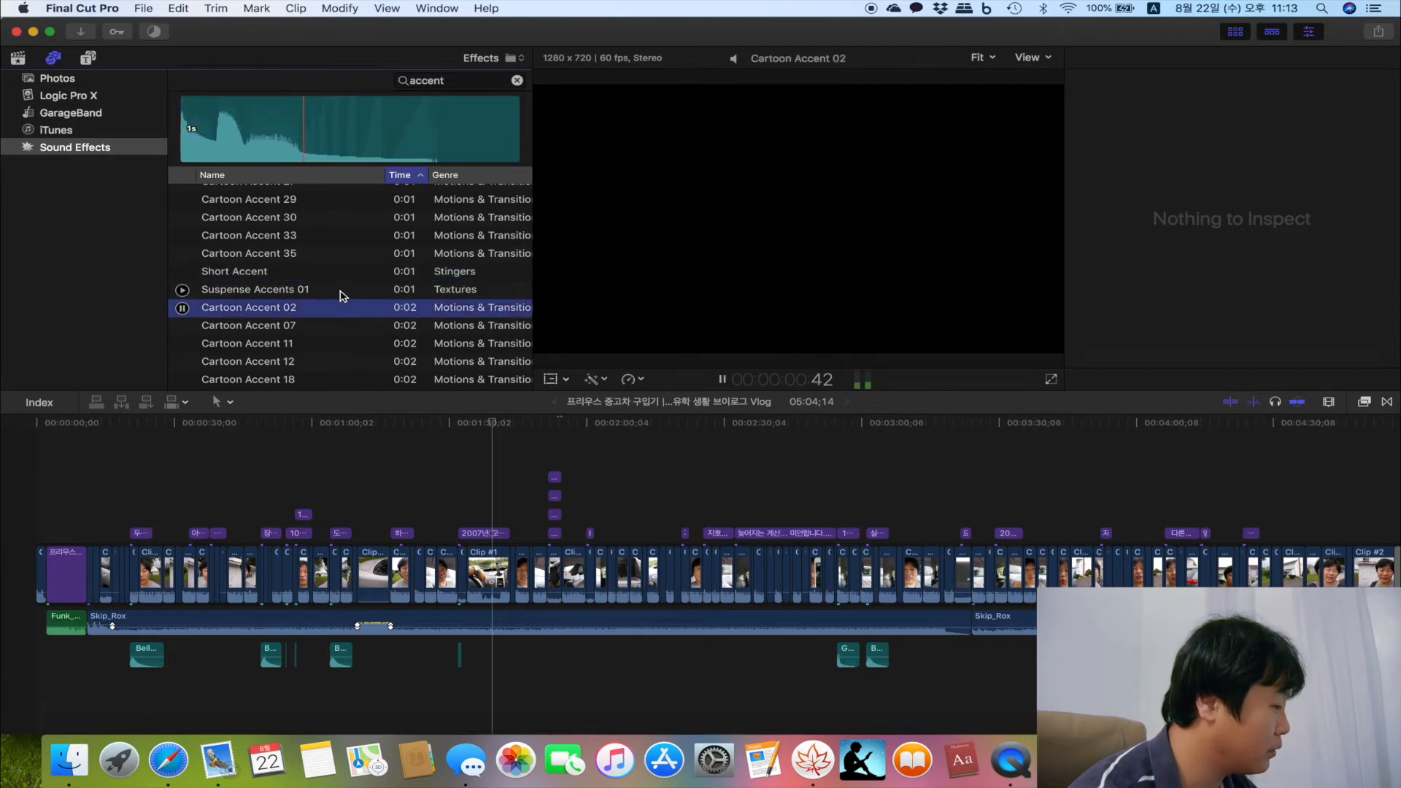
pyautogui.scroll(-3, 336, 345)
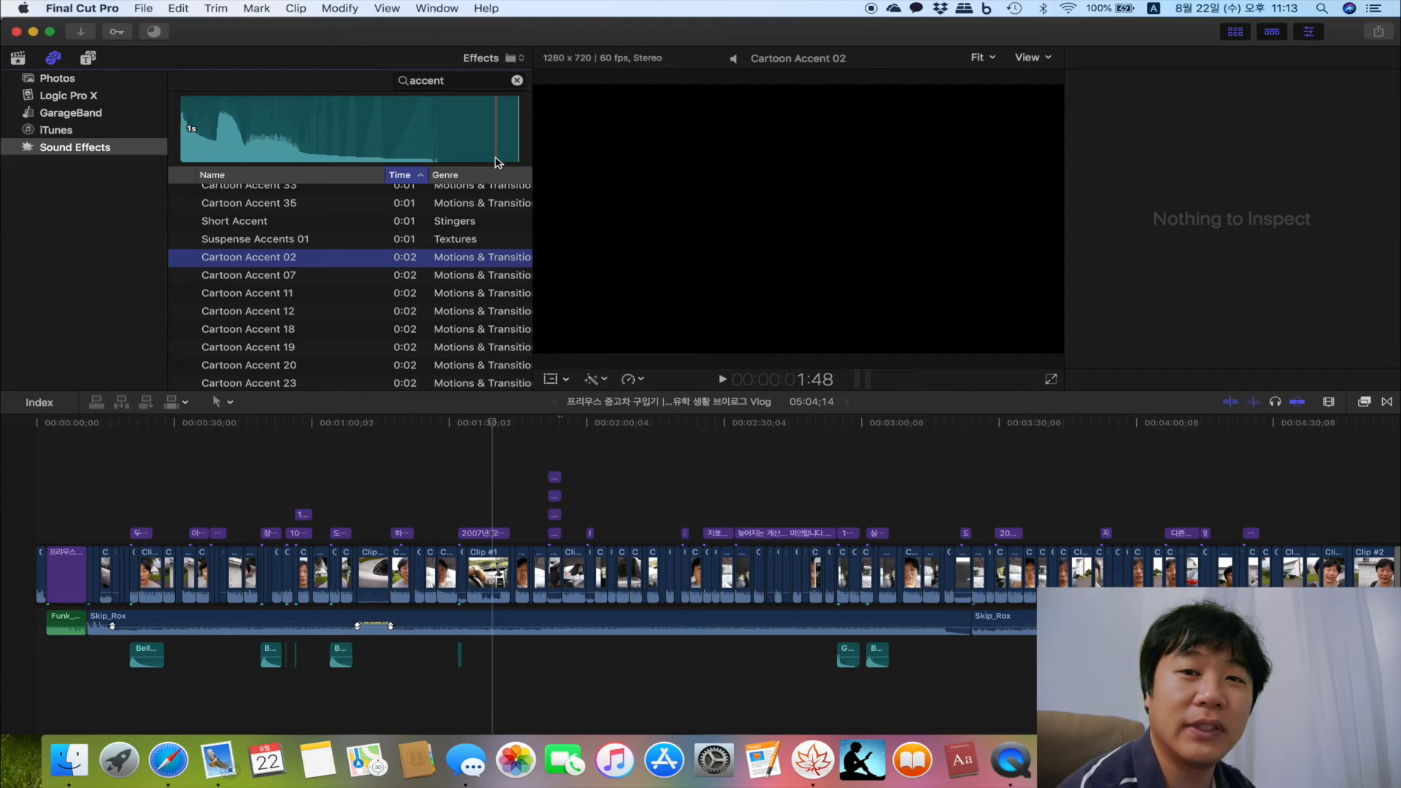
# - Search the sound effects for "bell" and preview Bell Cascade 1, Bell Cascade 2 and Doorbell 4
pyautogui.click(516, 81)
pyautogui.write('bell')
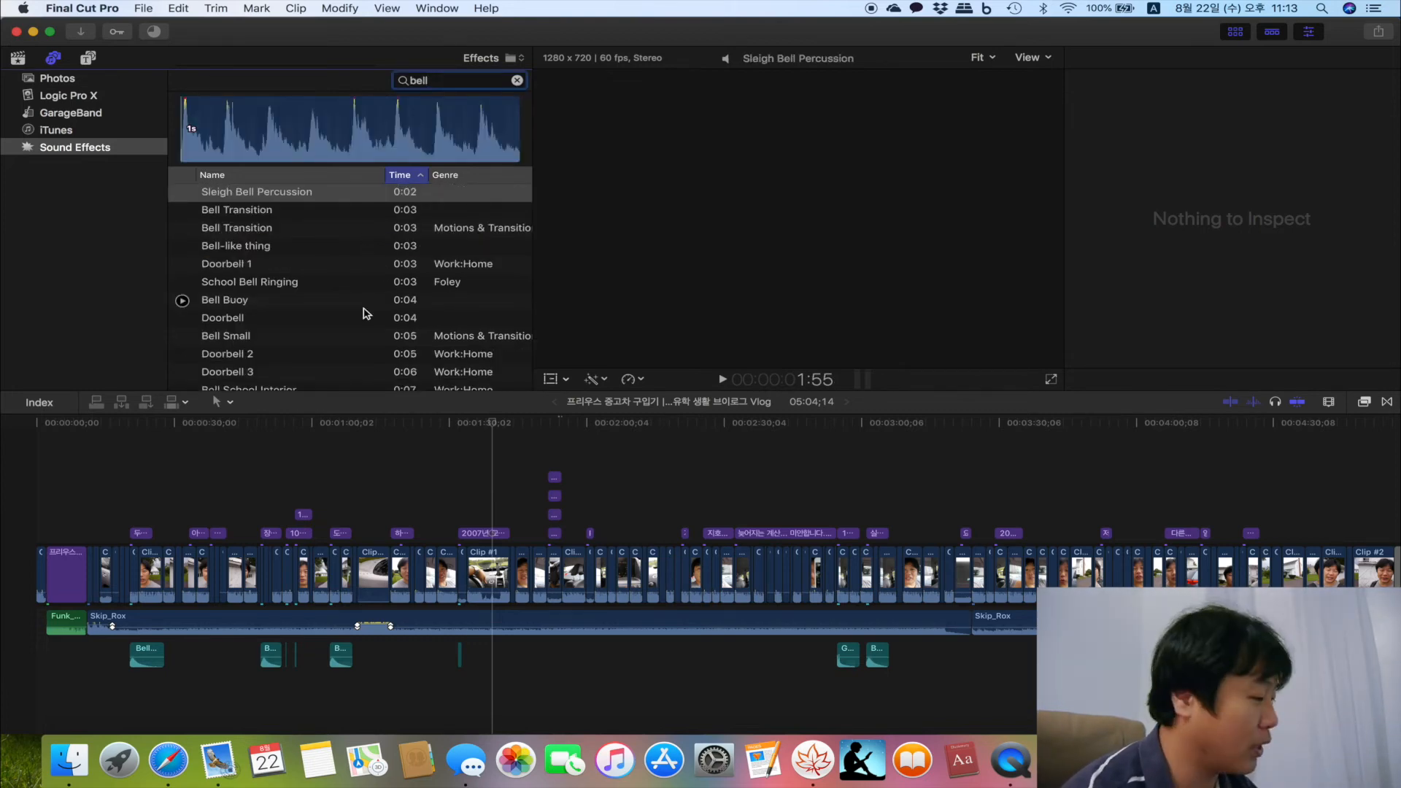
pyautogui.scroll(-5, 365, 321)
pyautogui.click(182, 333)
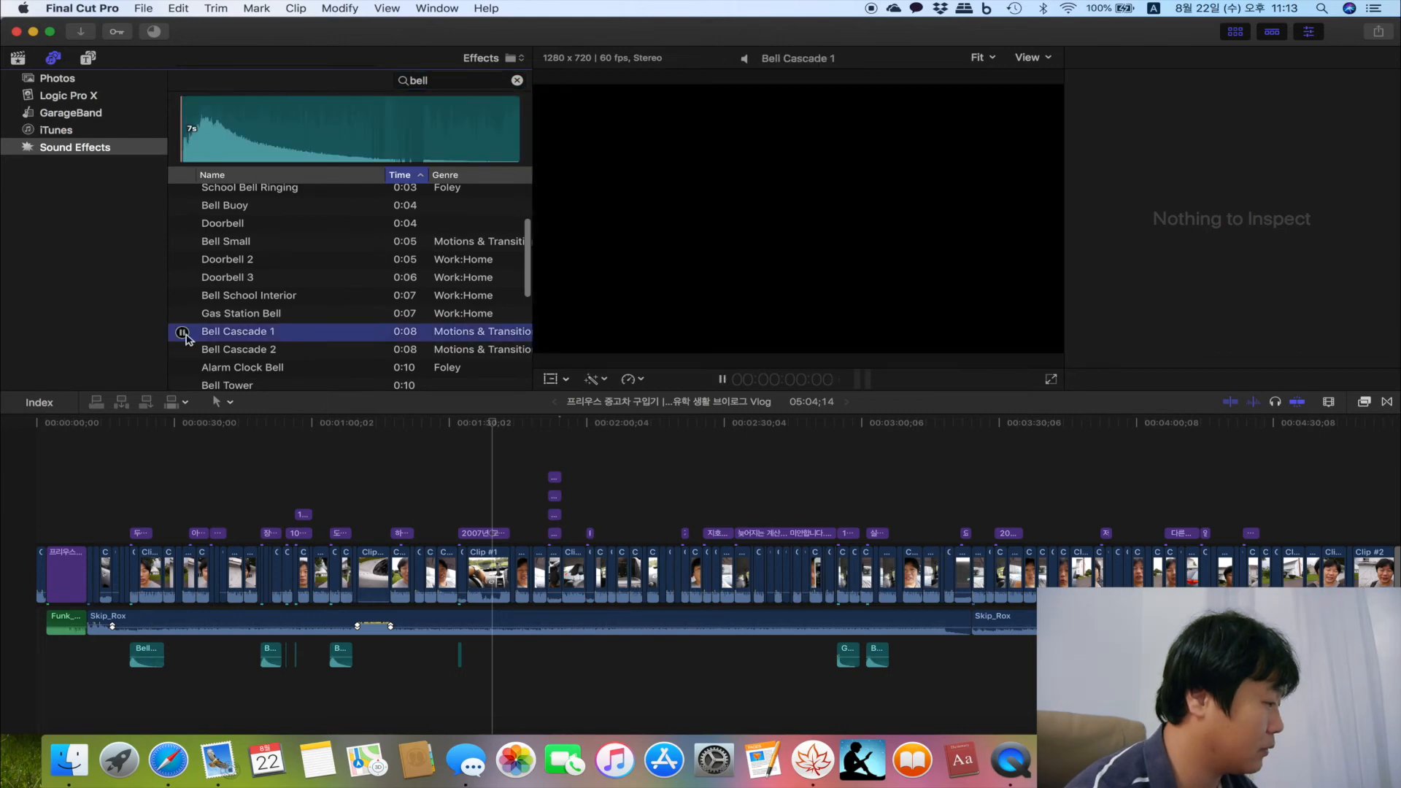
pyautogui.click(281, 350)
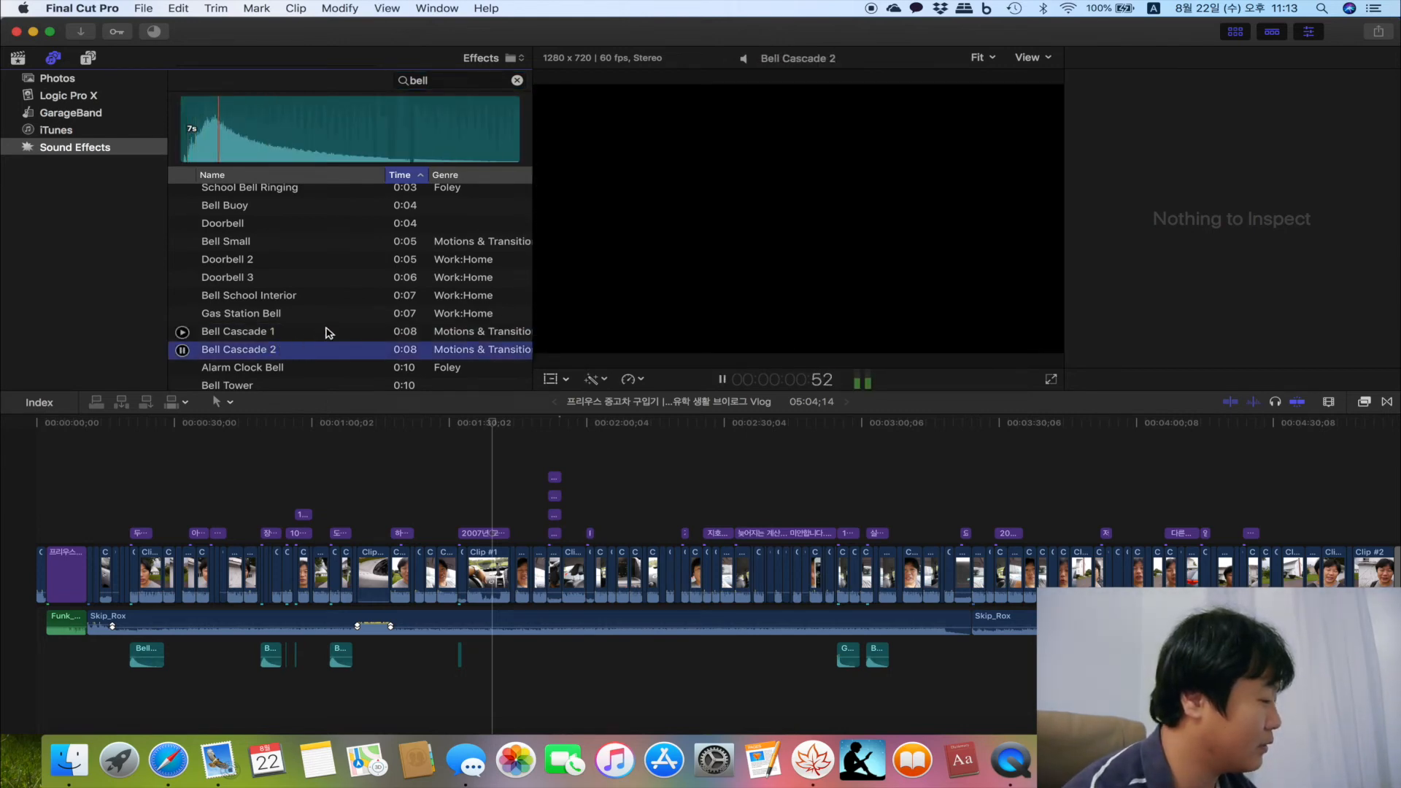
pyautogui.scroll(-5, 325, 330)
pyautogui.click(305, 318)
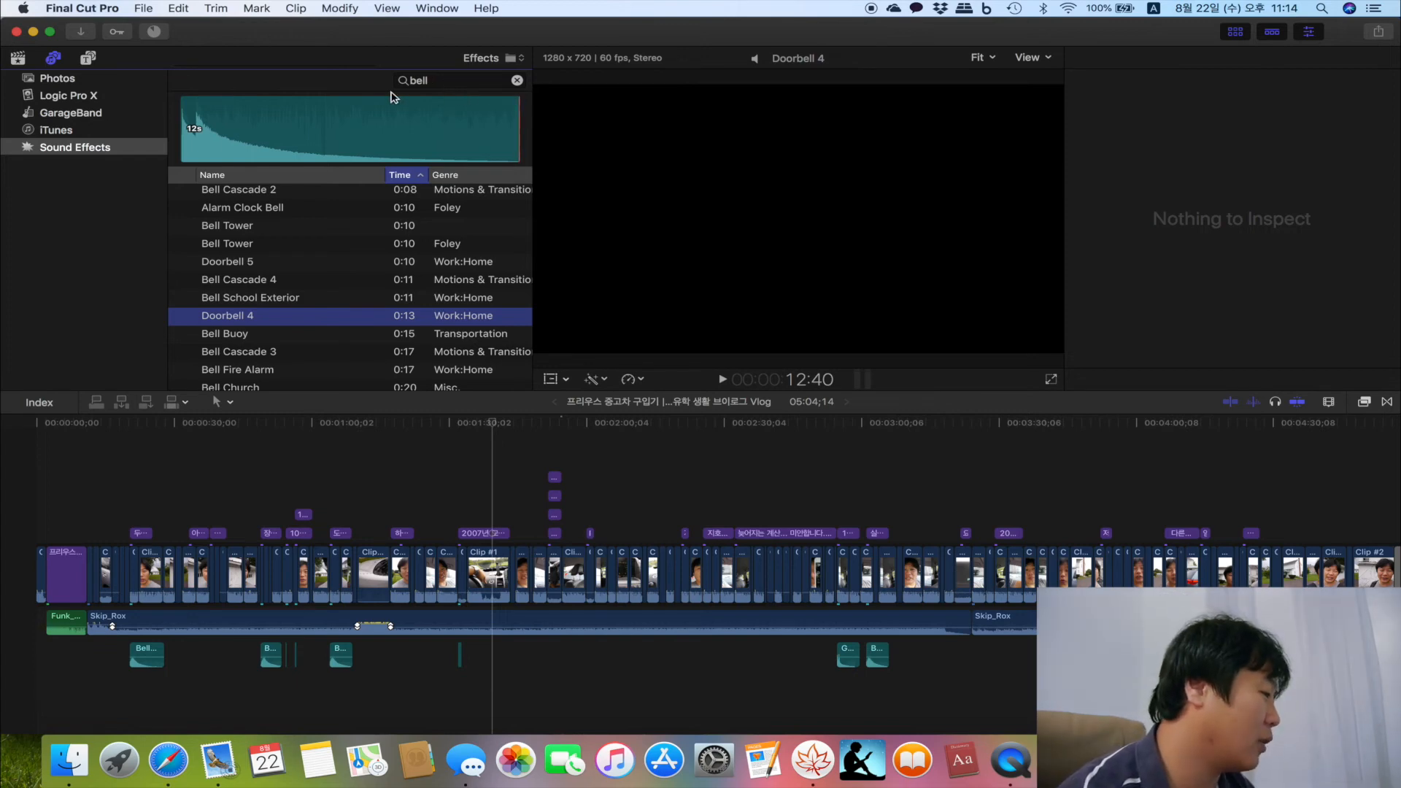
# - Clear the bell search, preview the Chelsea Loft Short jingle and browse the full sound effects list
pyautogui.click(516, 81)
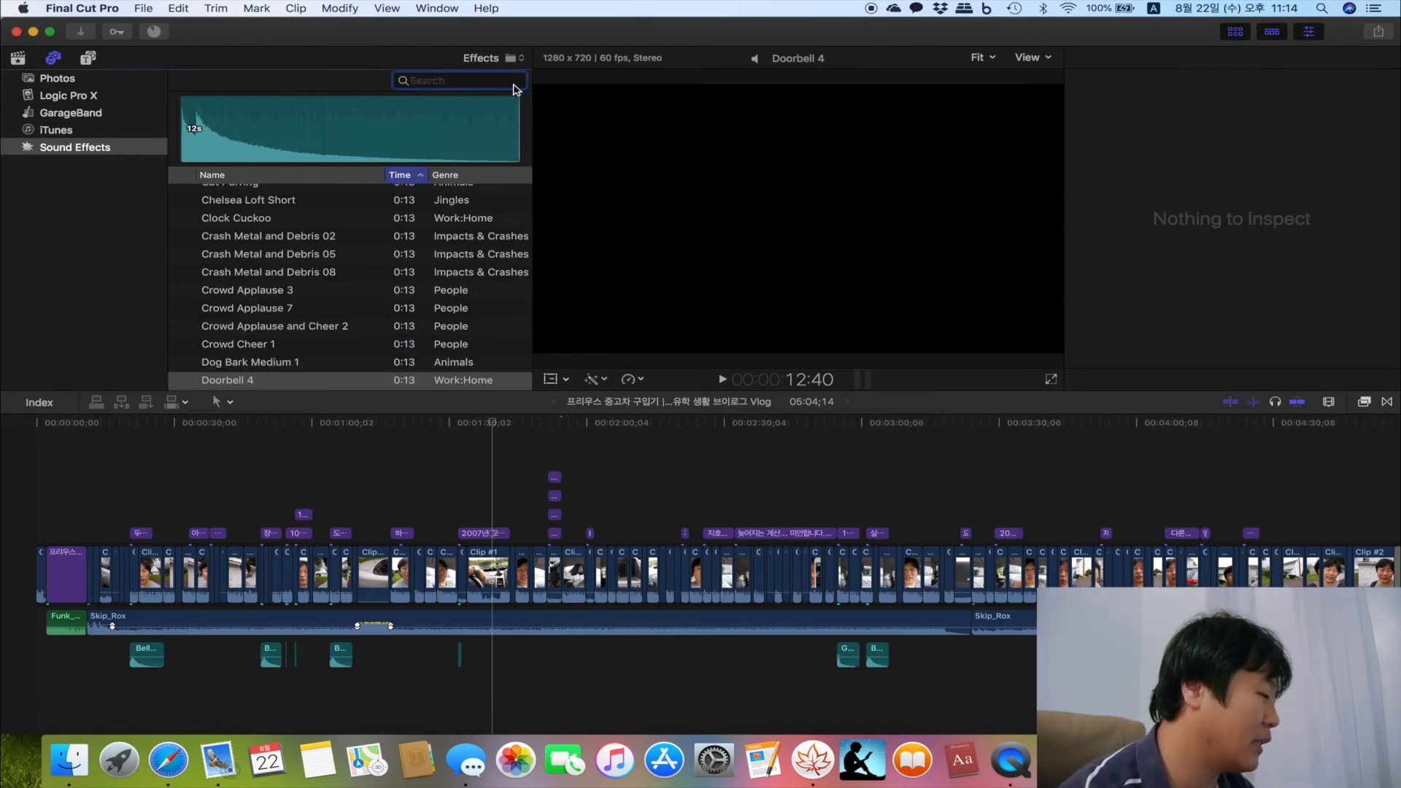
pyautogui.click(442, 207)
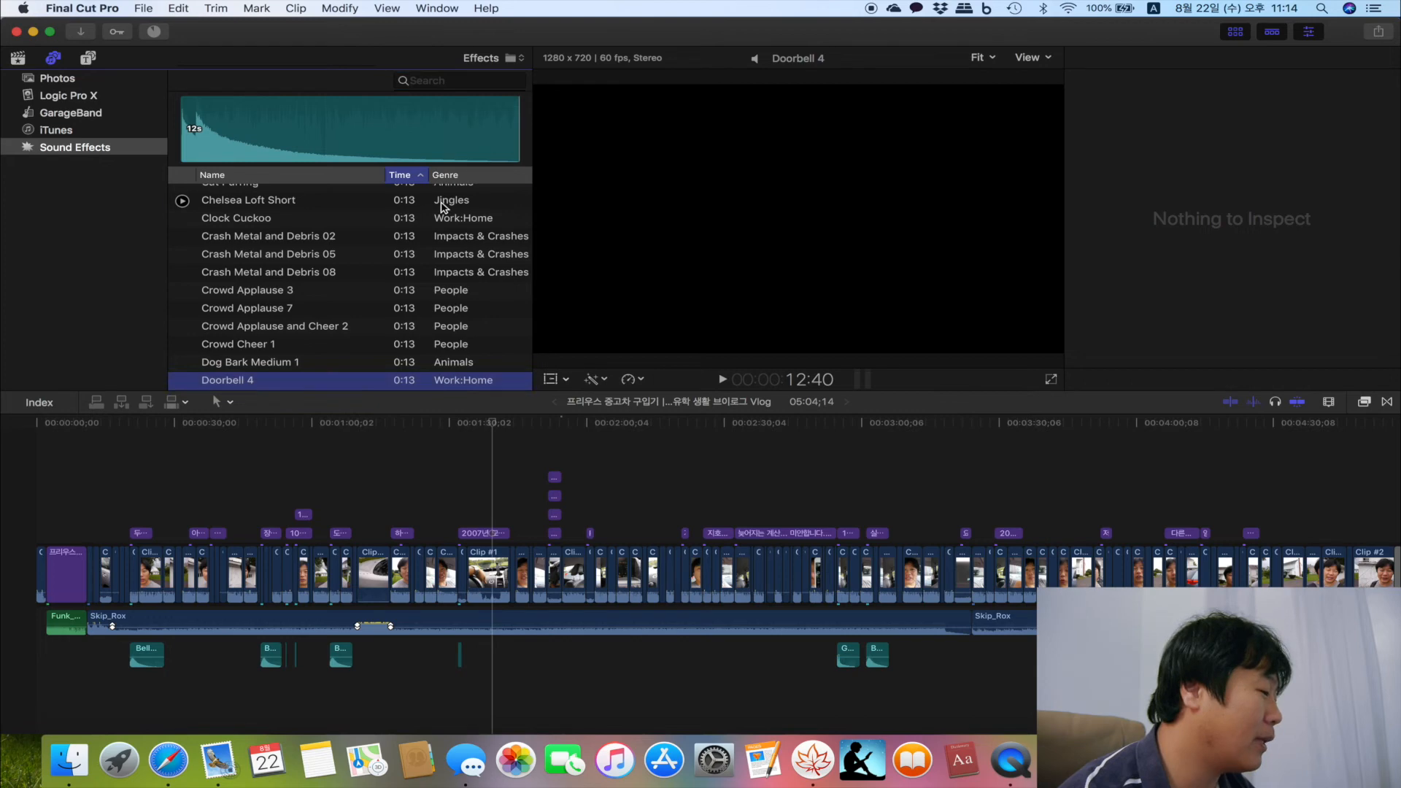
pyautogui.press('space')
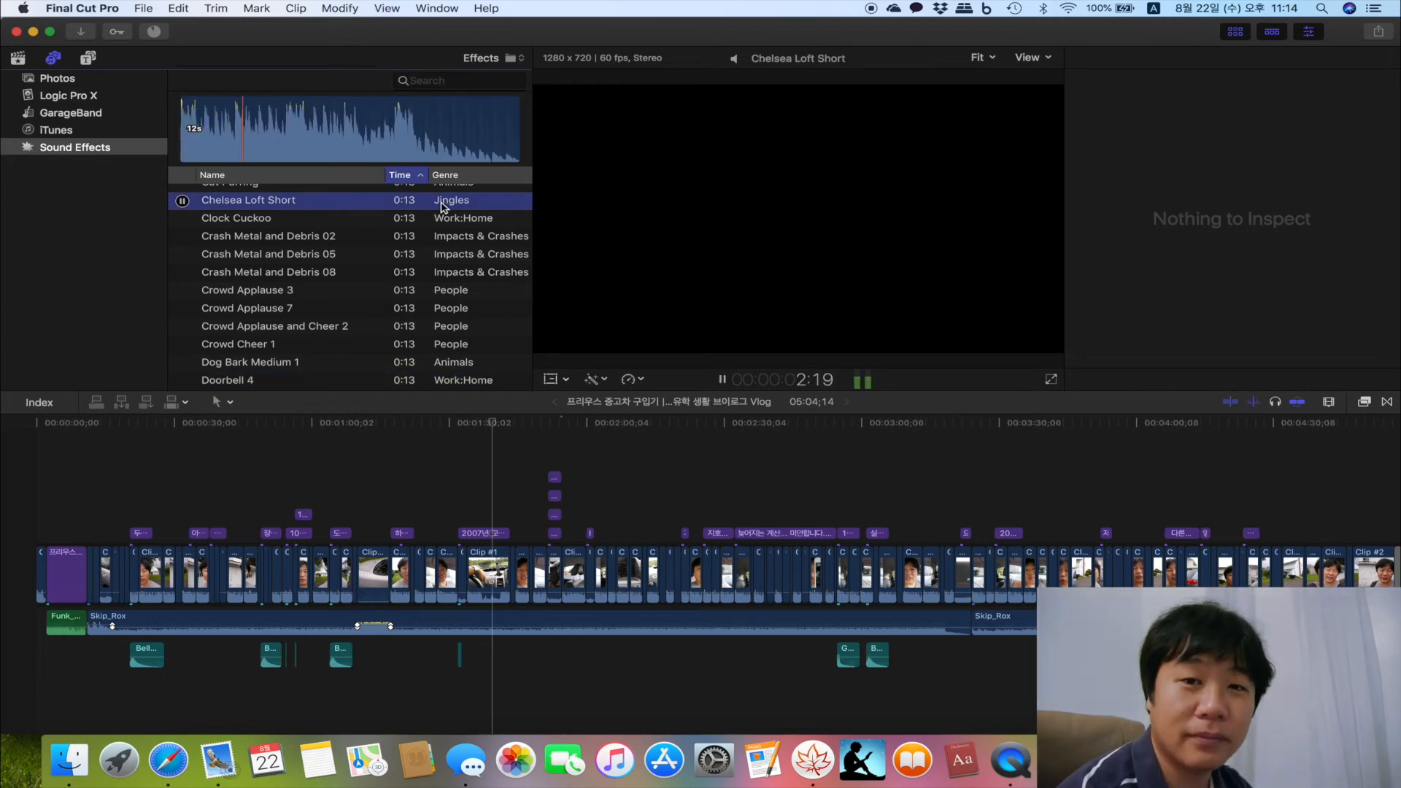
pyautogui.press('space')
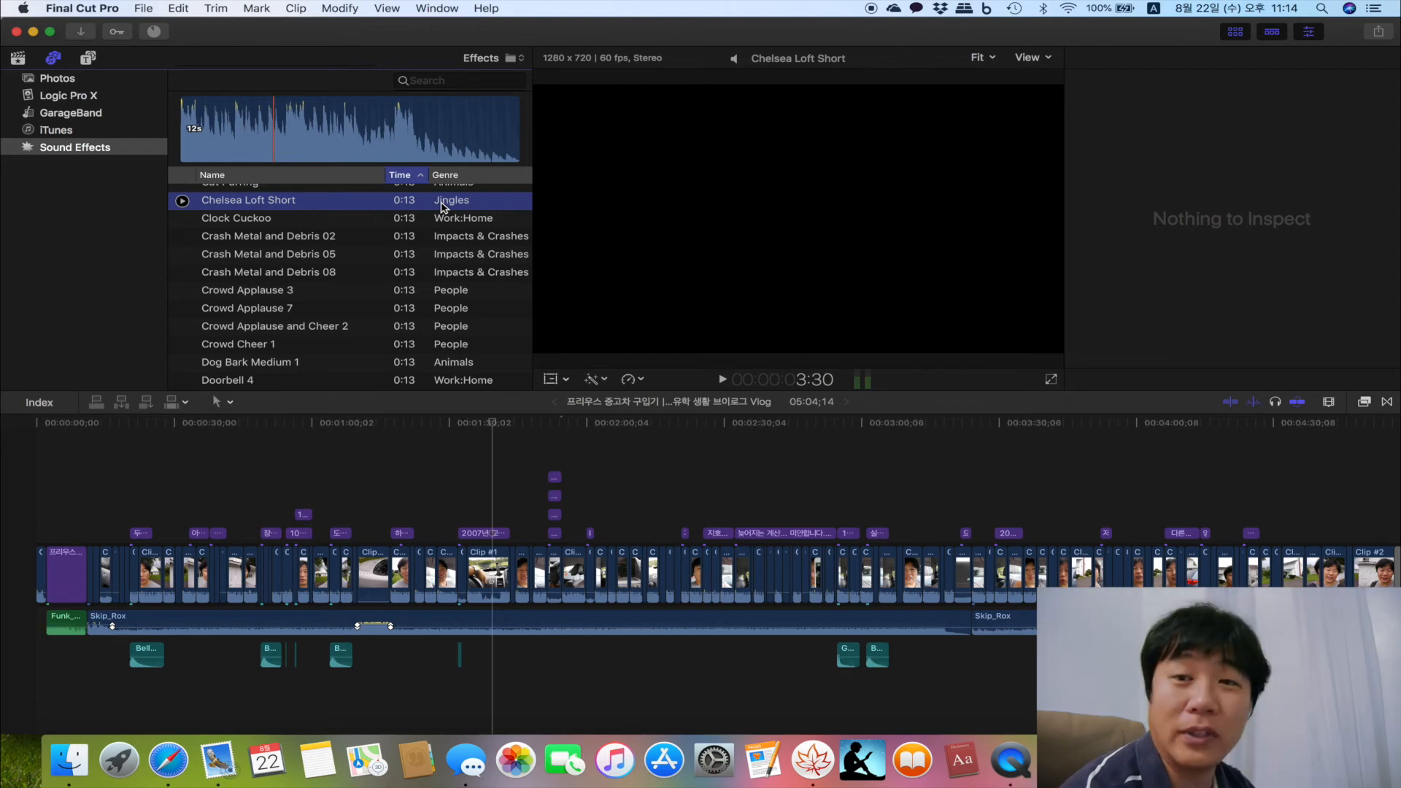
pyautogui.scroll(3, 437, 219)
pyautogui.scroll(-10, 430, 272)
pyautogui.scroll(-15, 431, 272)
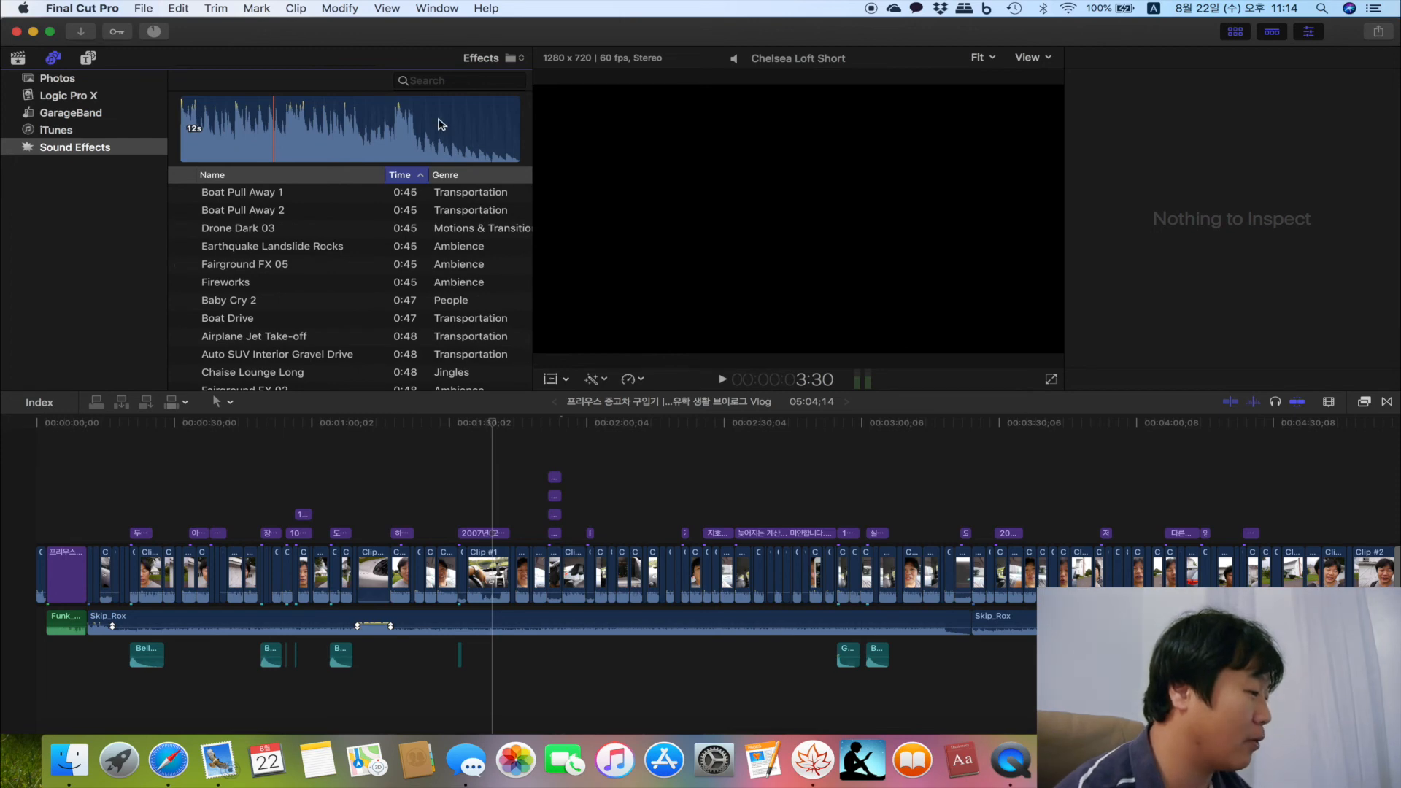
# - Search the sound effects for "jingles" and browse the matching background music down to the longest tracks
pyautogui.click(434, 81)
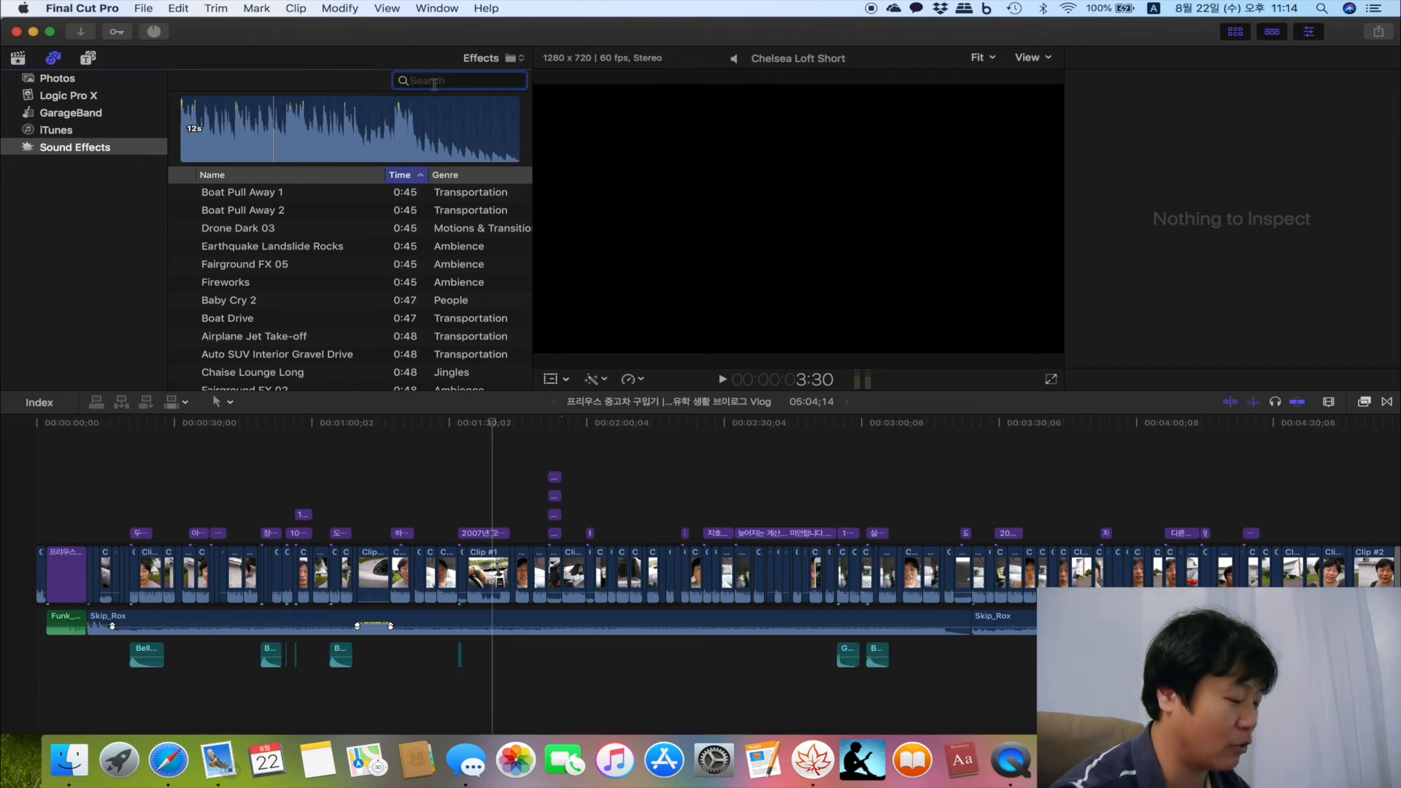
pyautogui.write('jingles')
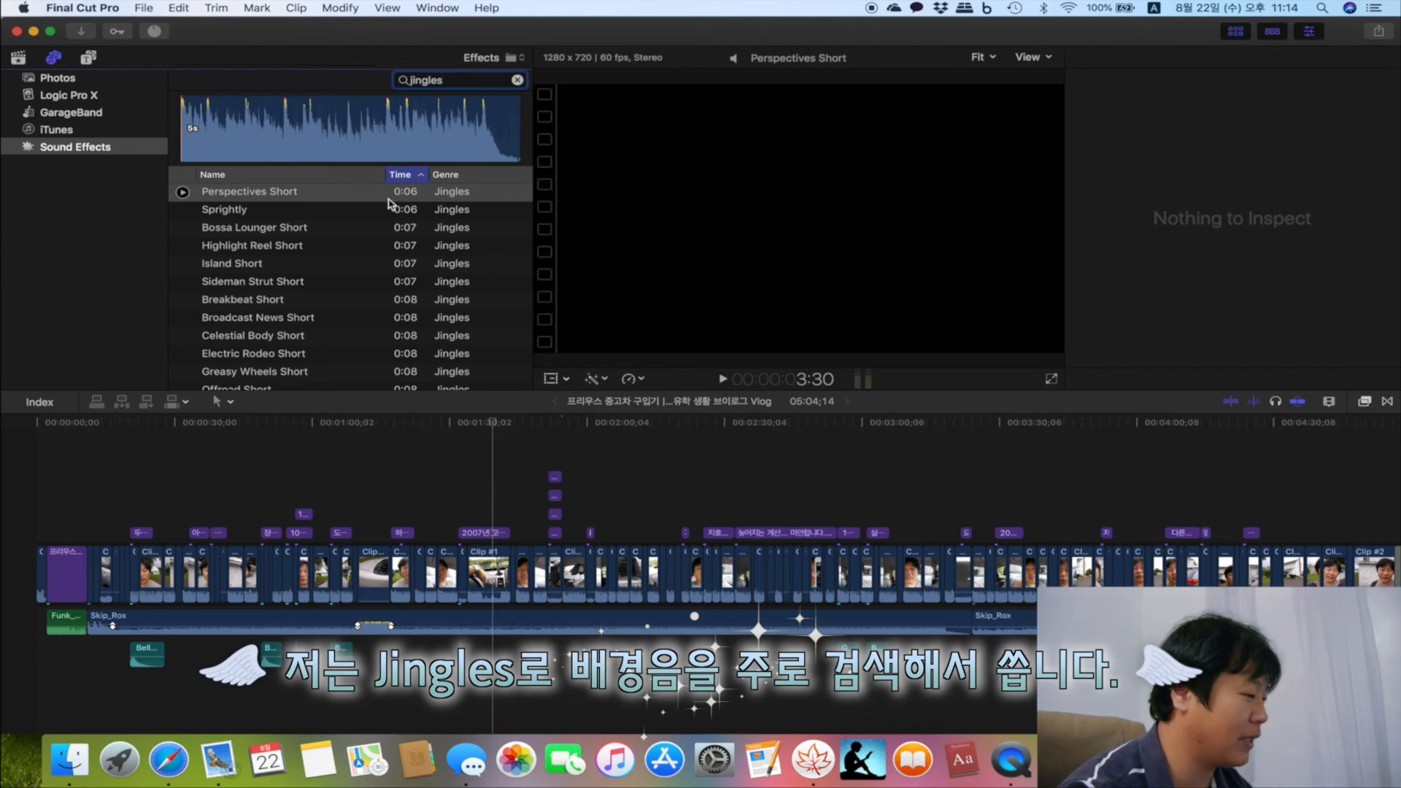
pyautogui.scroll(-15, 394, 211)
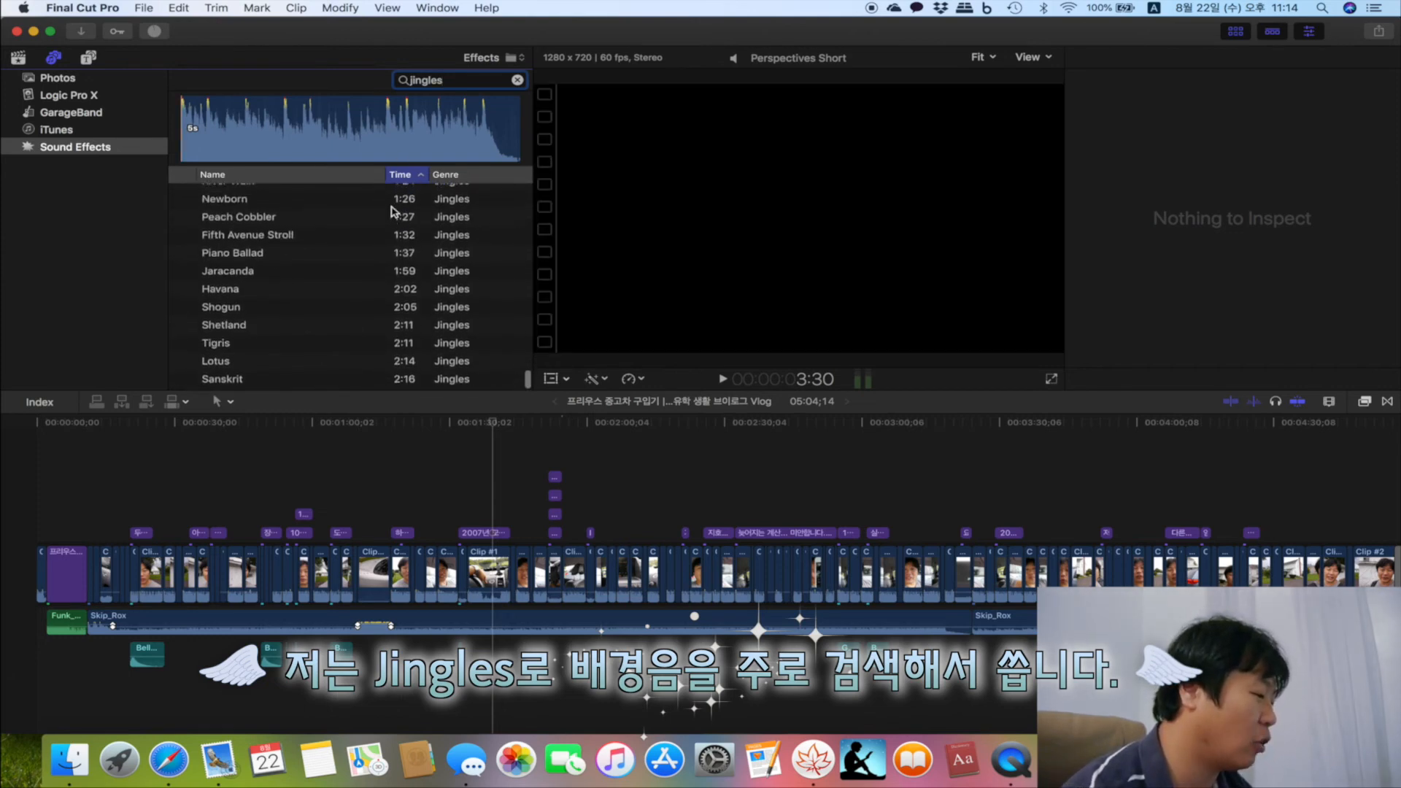
# - Preview the Havana, Jazzy Downtempo and Starlight Lounge jingles, stop playback and clear the search
pyautogui.click(360, 290)
pyautogui.scroll(5, 365, 270)
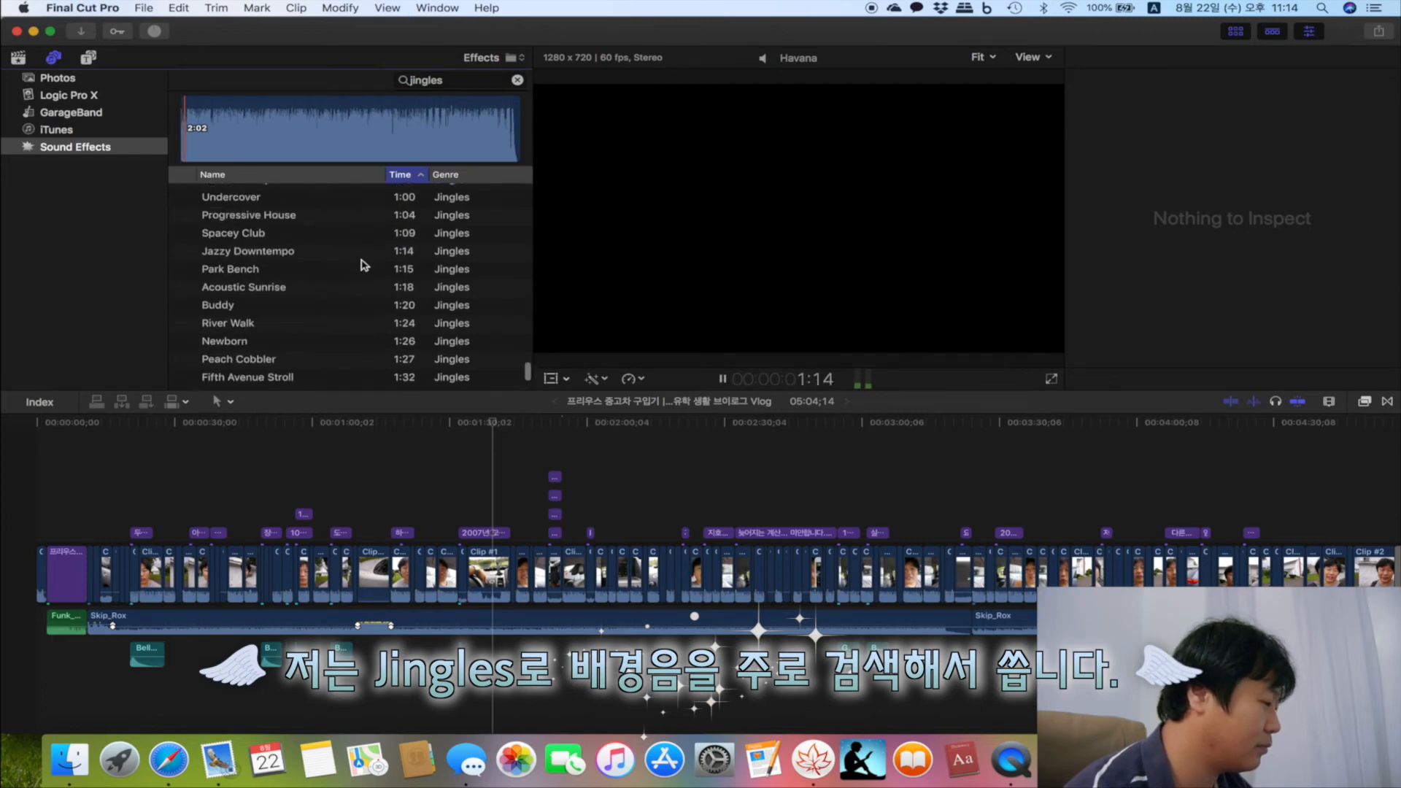
pyautogui.click(353, 253)
pyautogui.scroll(4, 354, 252)
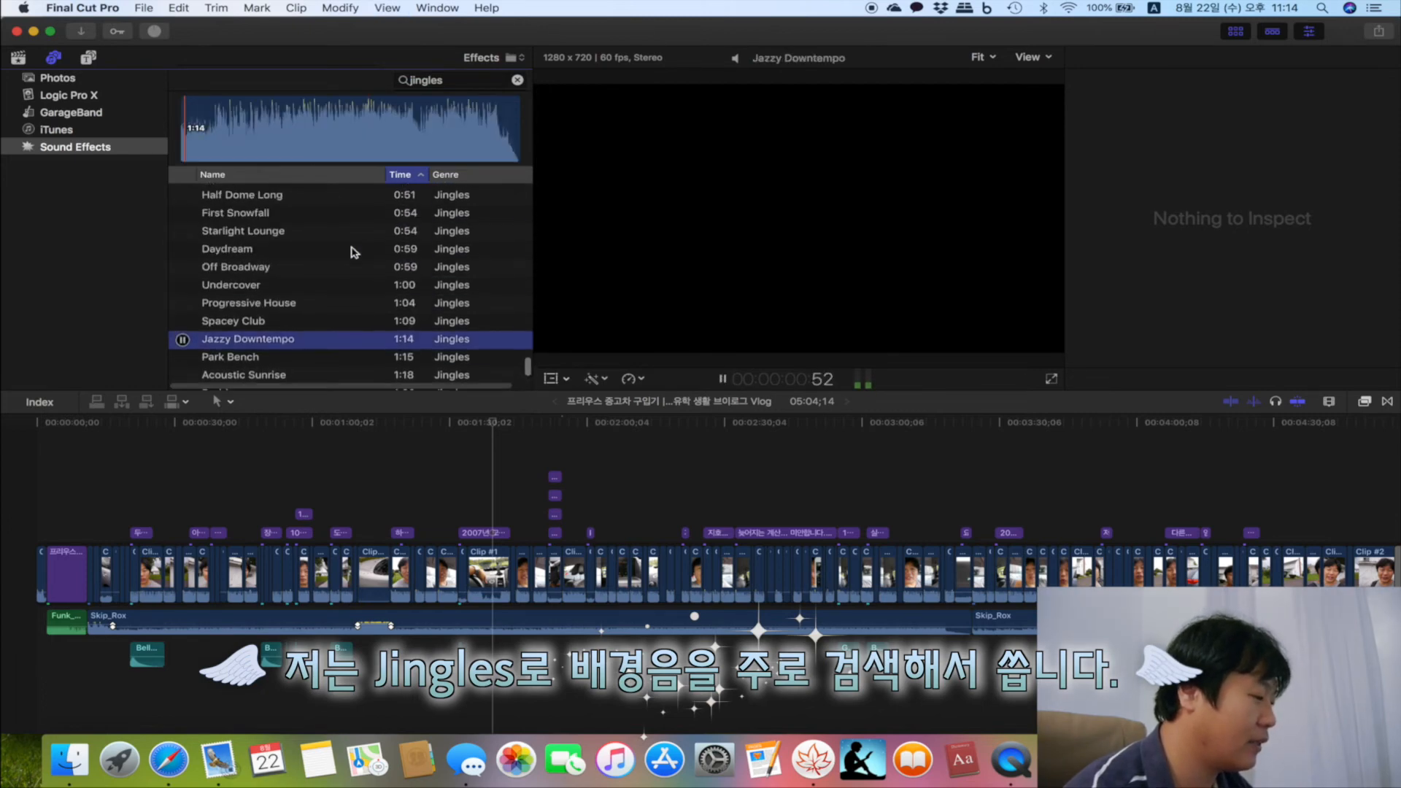
pyautogui.click(354, 252)
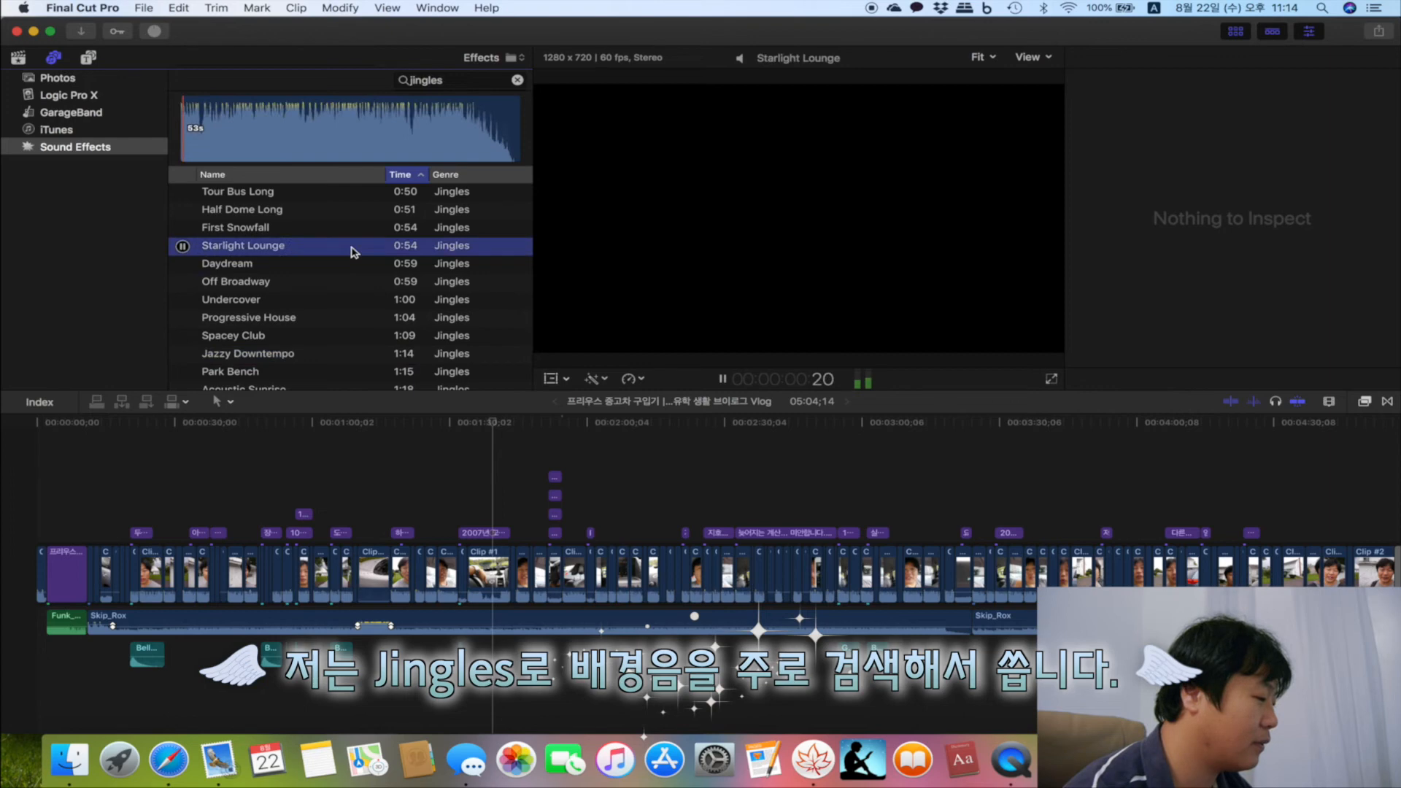
pyautogui.press('space')
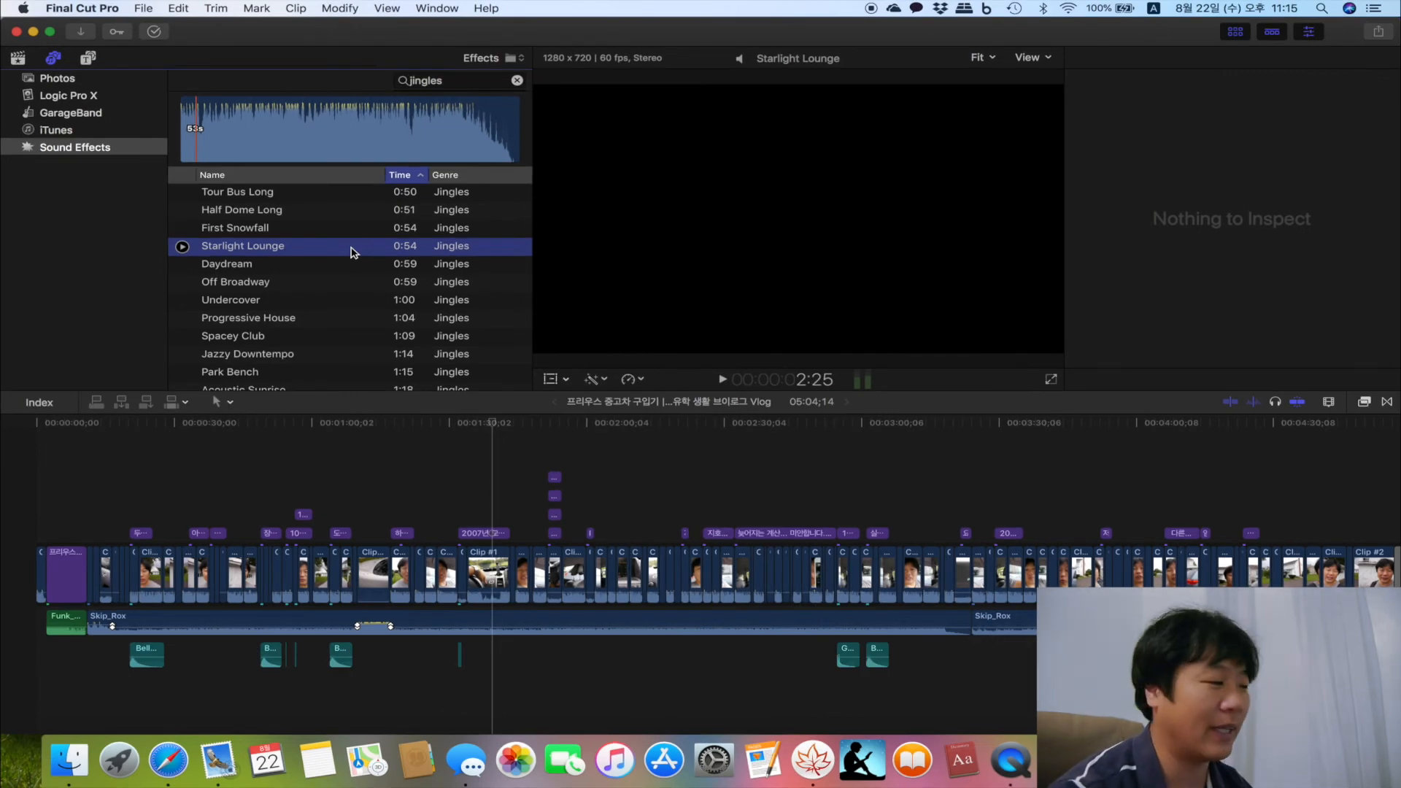
pyautogui.click(517, 80)
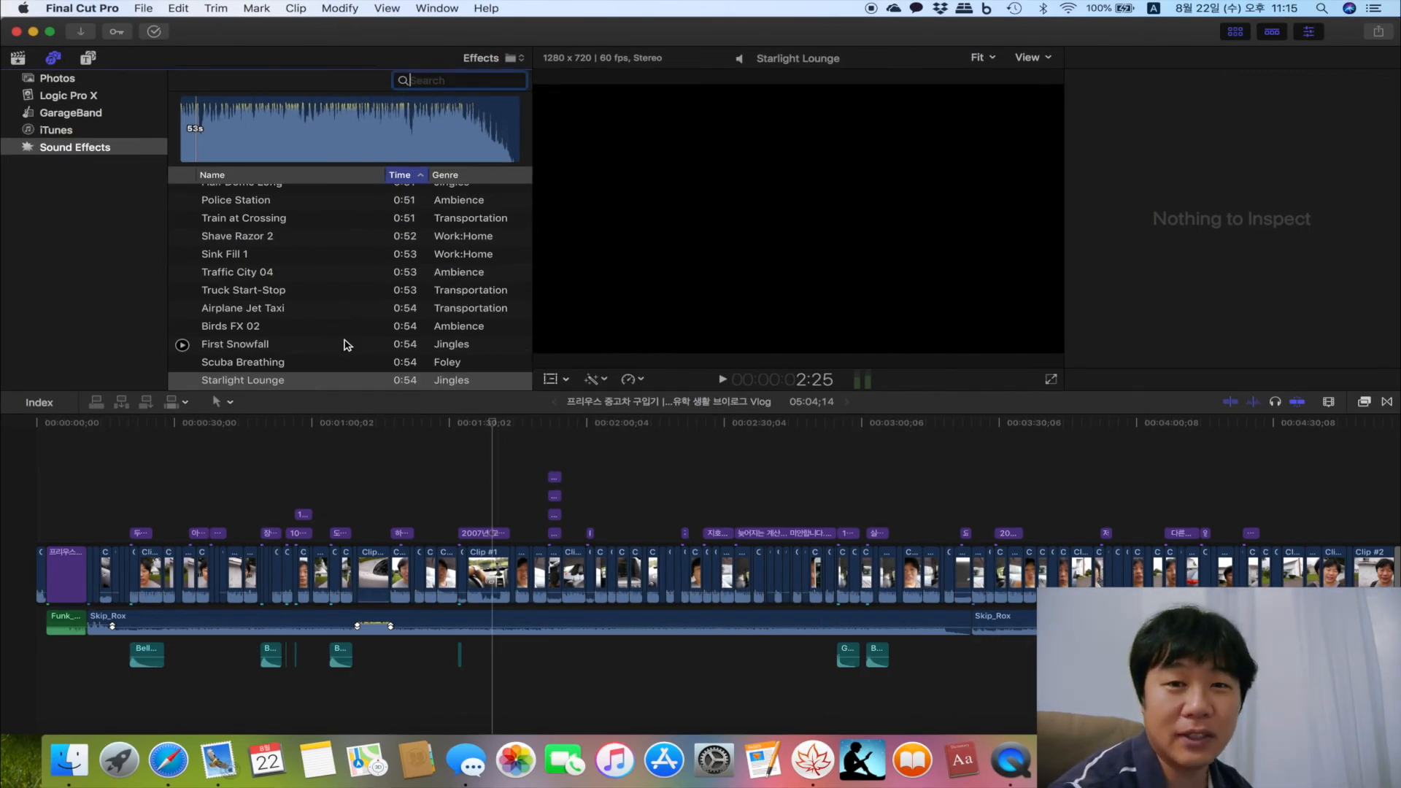